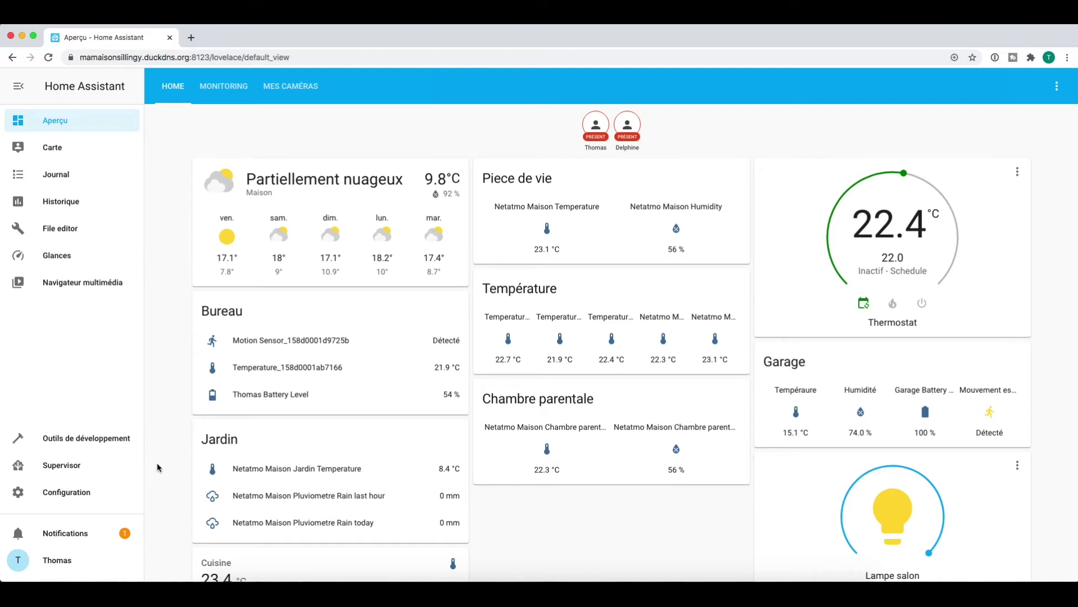
# - Find the InfluxDB community add-on in the Supervisor add-on store by searching for "influ" and install it
pyautogui.click(69, 466)
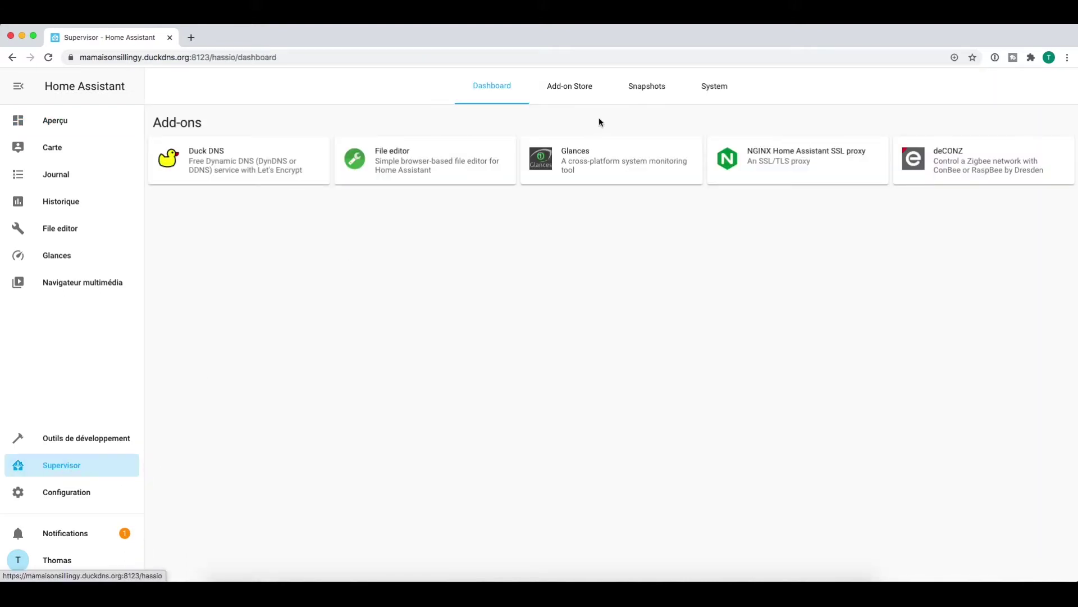
pyautogui.click(559, 87)
pyautogui.click(247, 123)
pyautogui.write('influ')
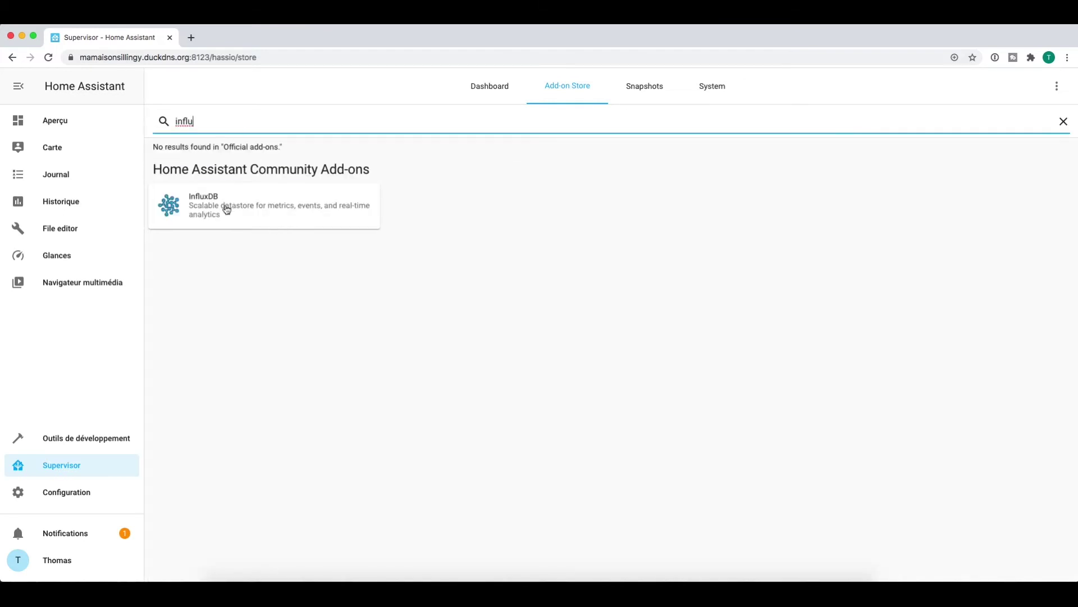
pyautogui.click(208, 203)
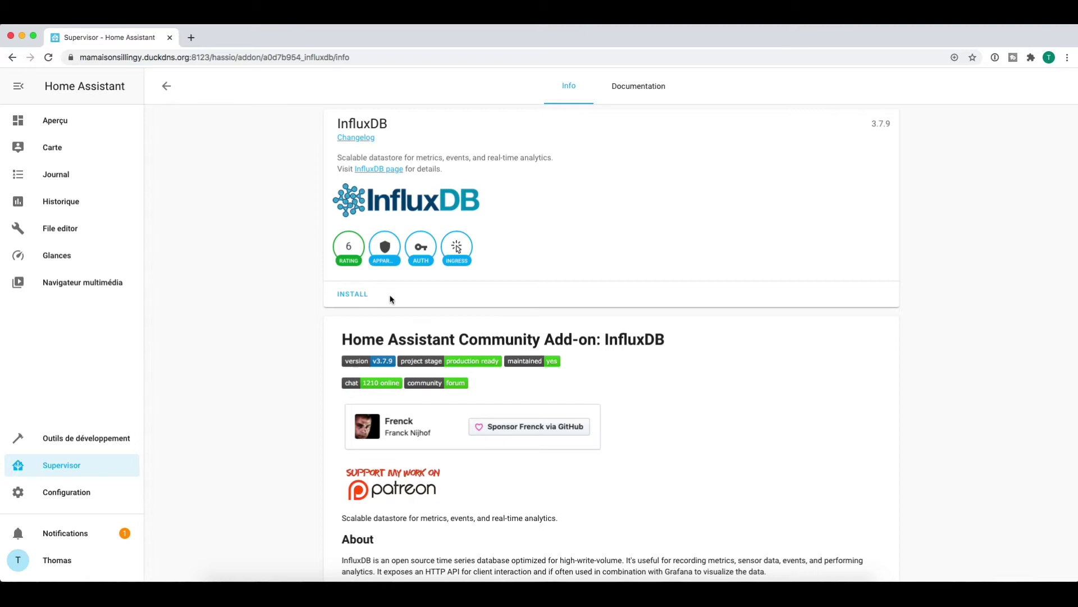
pyautogui.click(365, 298)
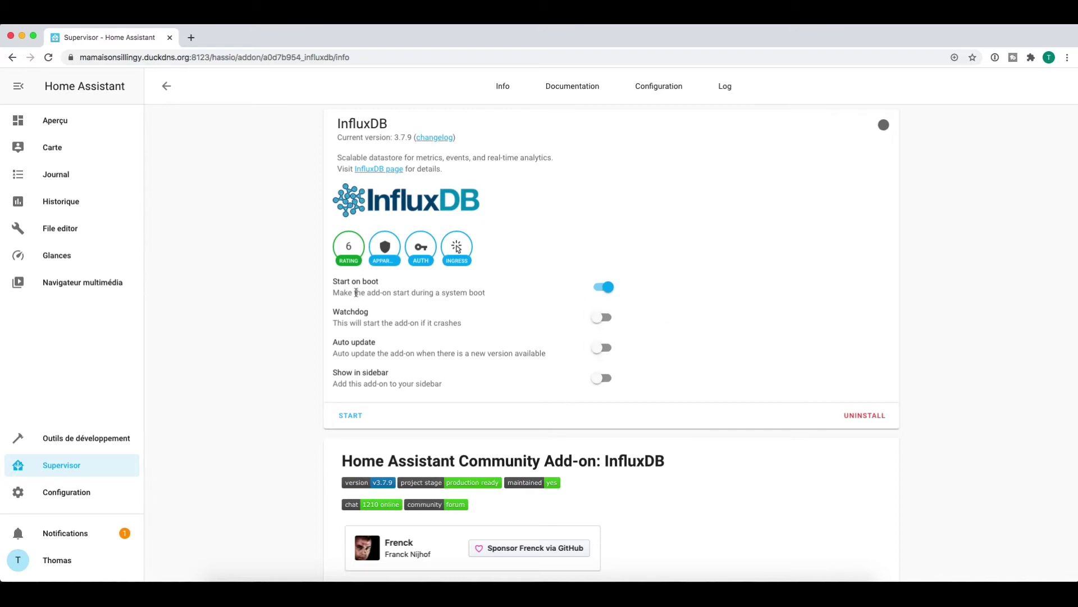
# - Show the InfluxDB add-on in the sidebar, and start it after reviewing its documentation and configuration
pyautogui.click(603, 382)
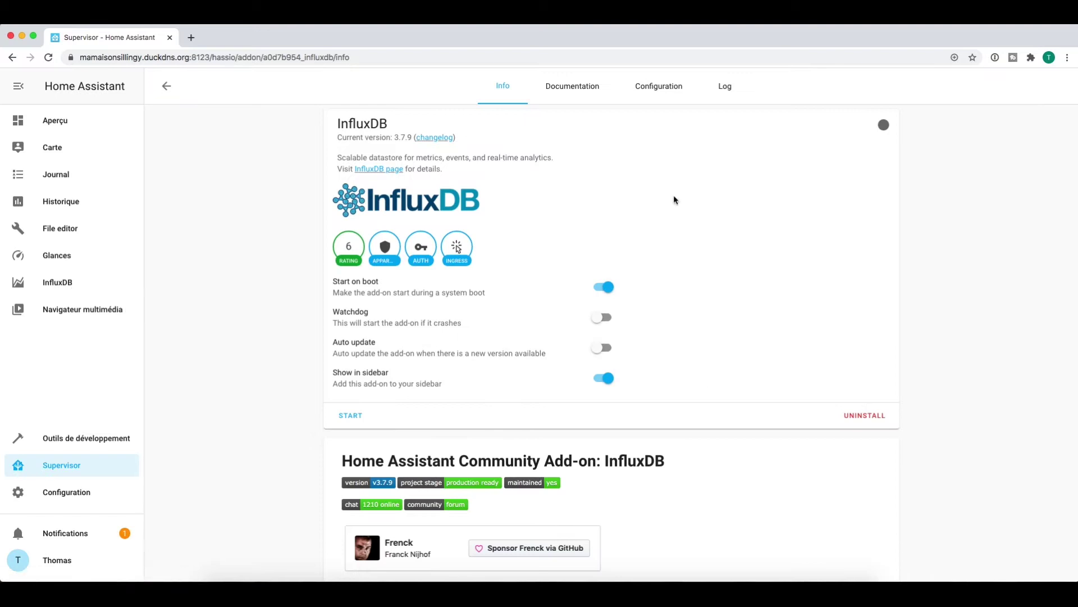
pyautogui.click(572, 87)
pyautogui.scroll(-10, 634, 185)
pyautogui.scroll(10, 633, 185)
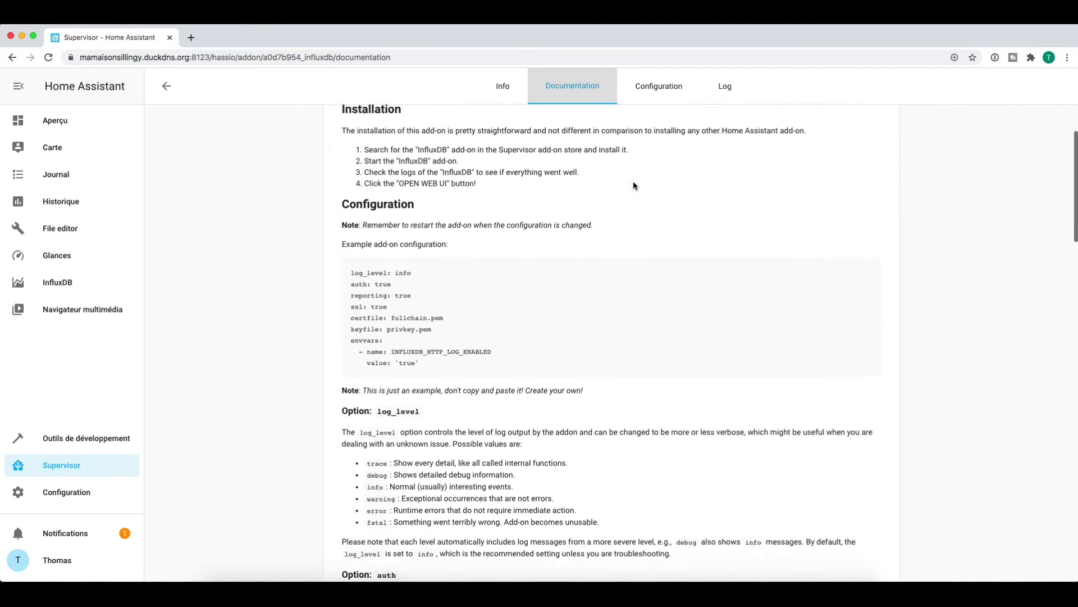
pyautogui.click(663, 93)
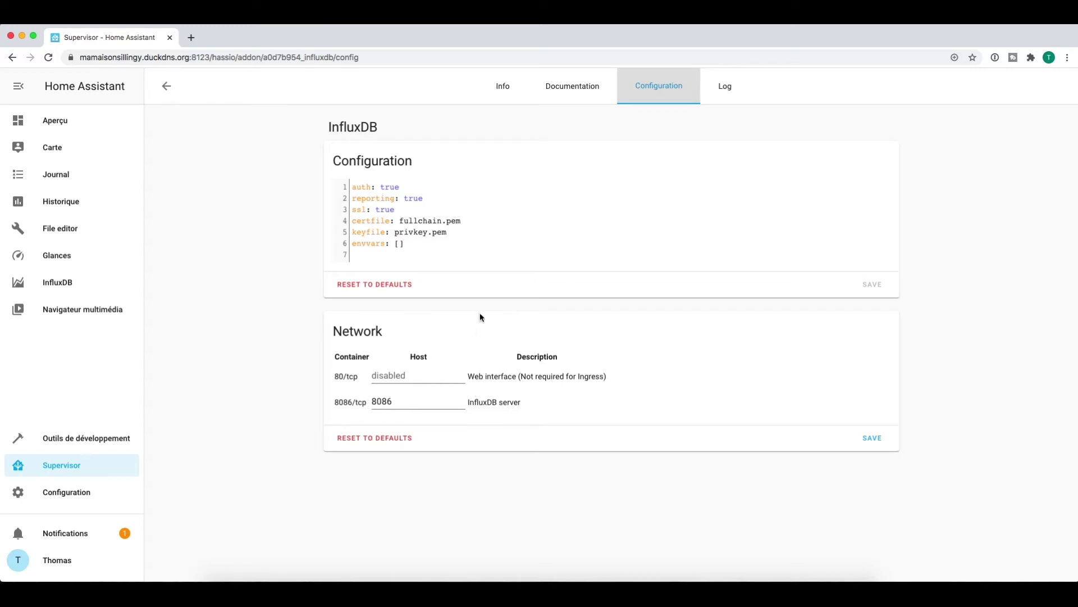
pyautogui.click(502, 86)
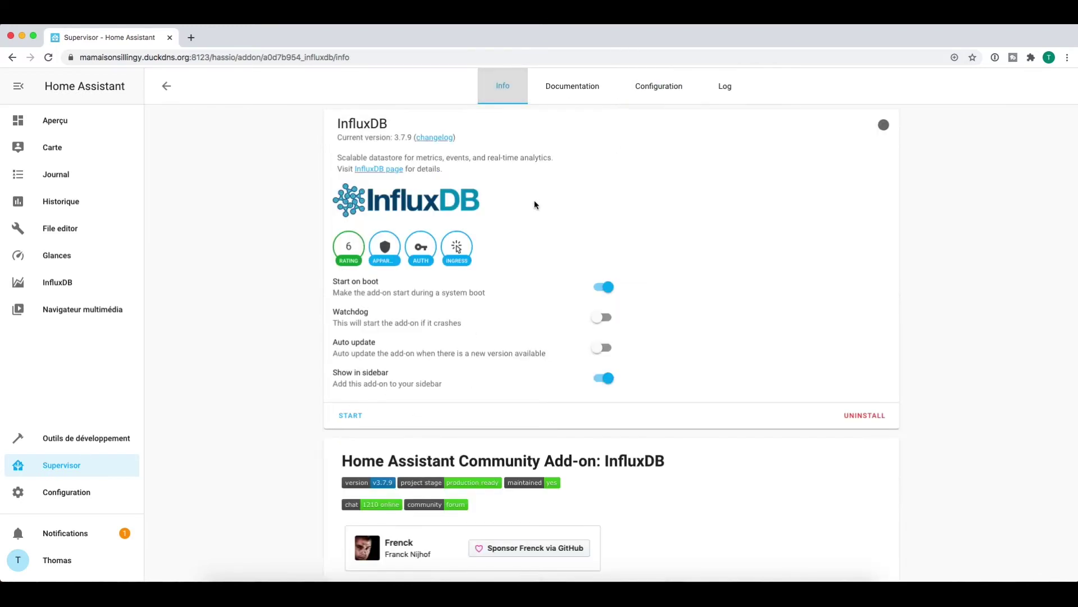
pyautogui.click(347, 416)
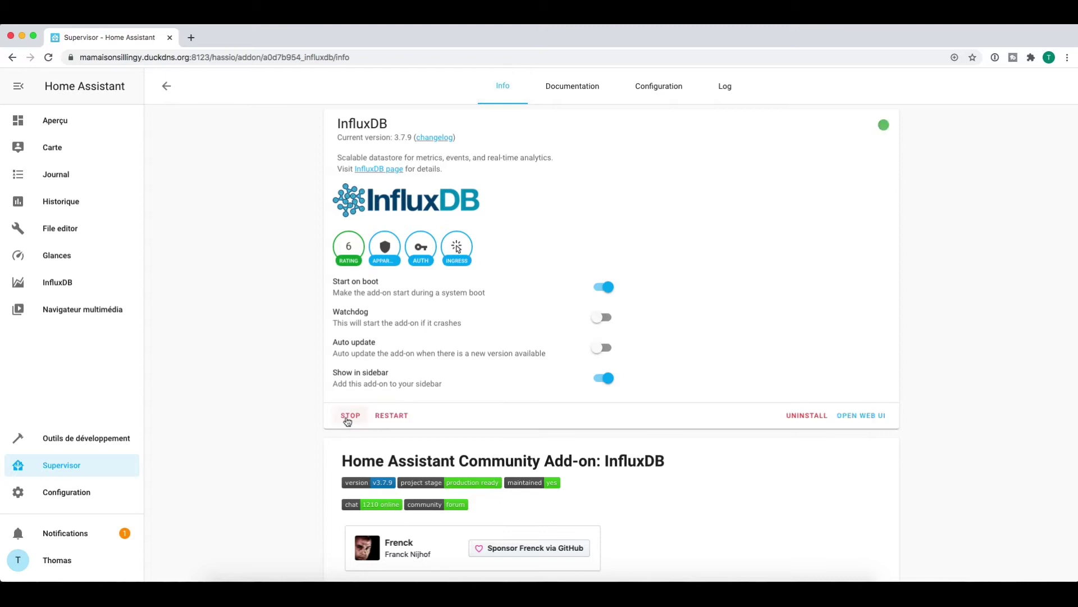
# - Try opening the InfluxDB interface, and check the add-on's startup progress in its refreshed log
pyautogui.click(51, 283)
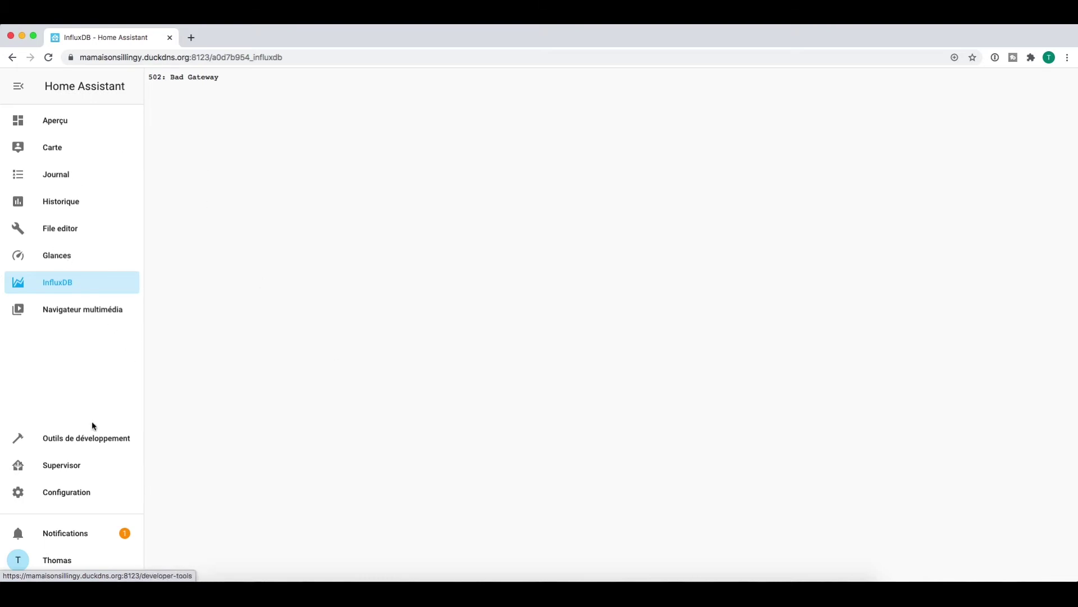
pyautogui.click(68, 468)
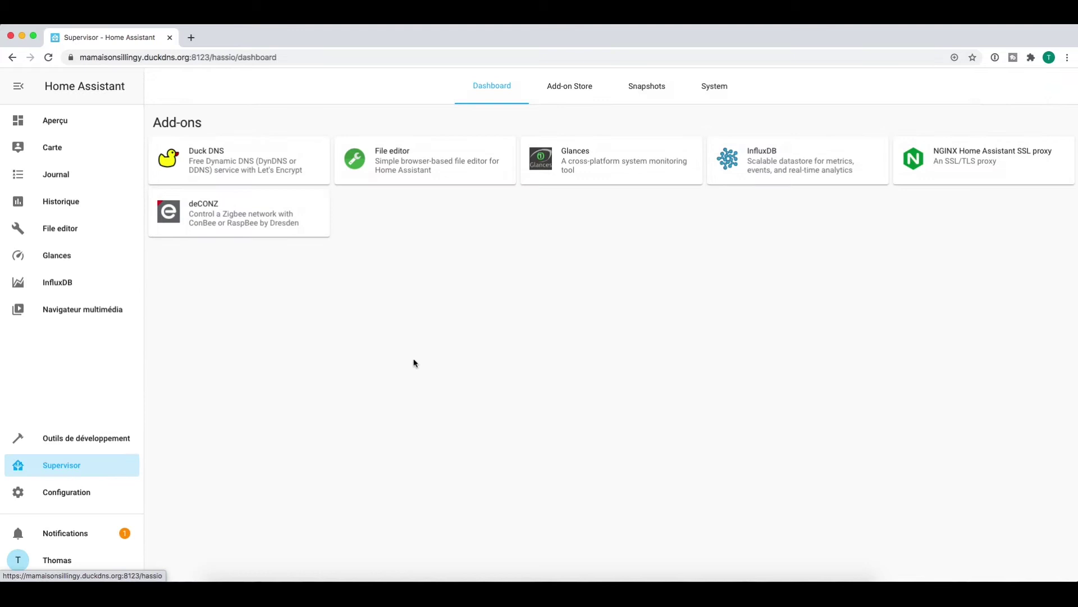
pyautogui.click(766, 165)
pyautogui.click(724, 89)
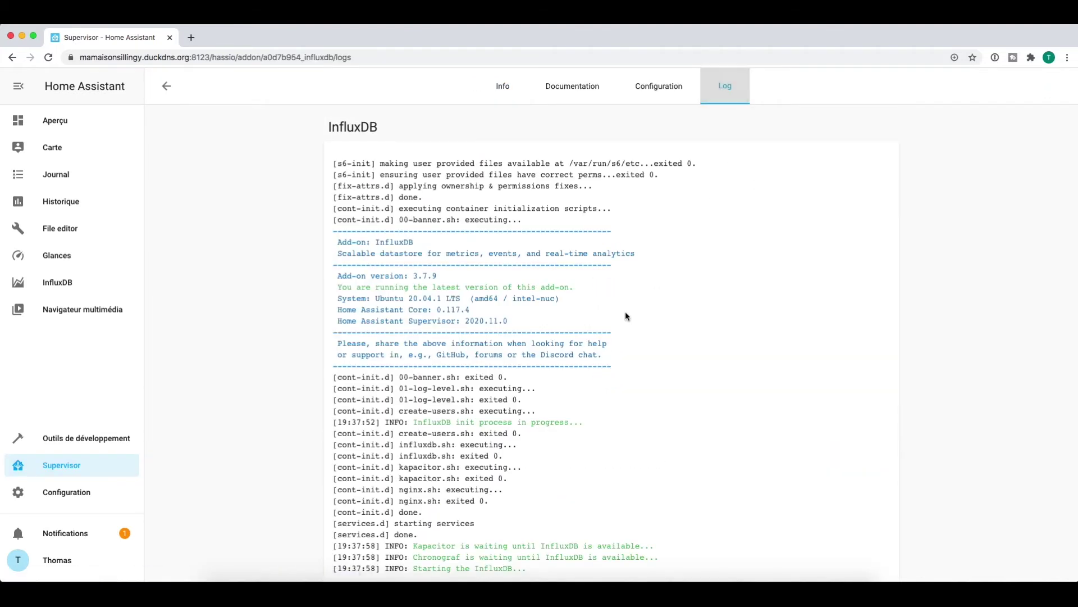
pyautogui.scroll(-2, 625, 311)
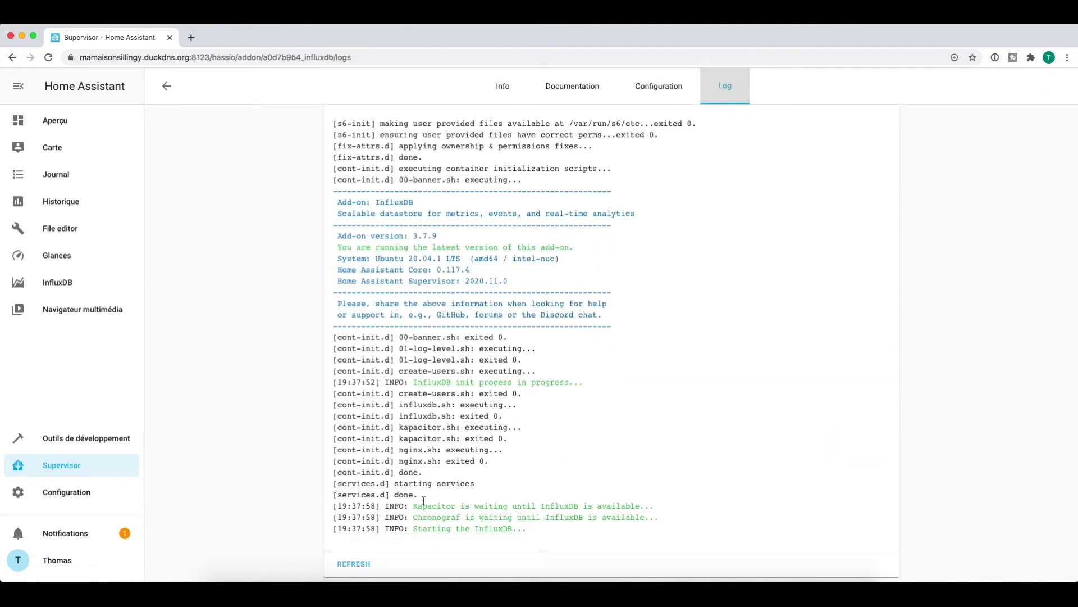
pyautogui.scroll(2, 641, 358)
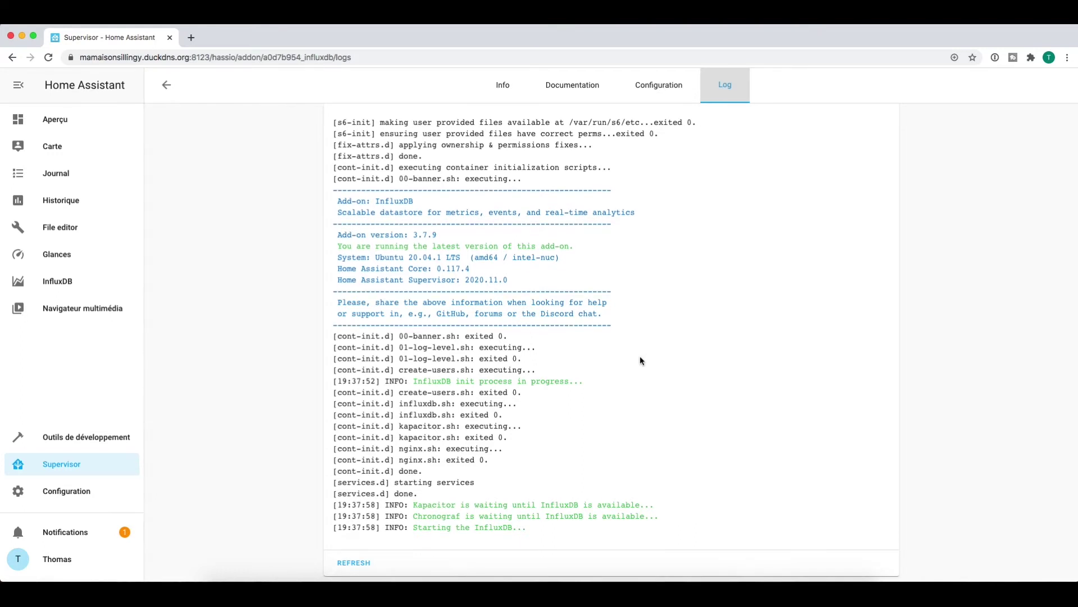
pyautogui.click(728, 95)
pyautogui.scroll(-2, 369, 495)
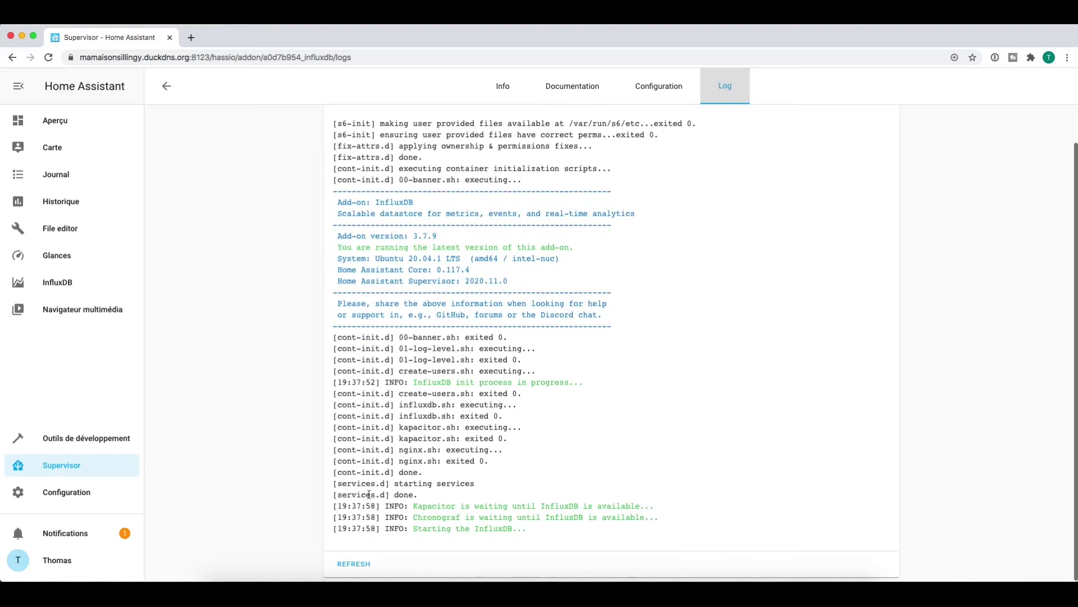
pyautogui.click(356, 564)
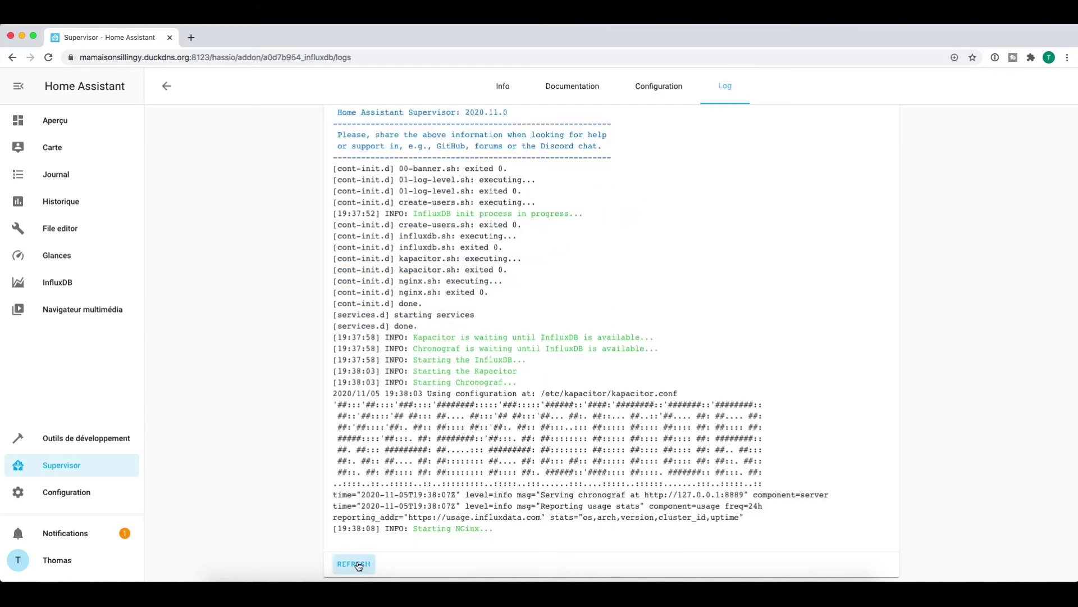
# - Create a database named home_assistant in the InfluxDB administration
pyautogui.click(68, 282)
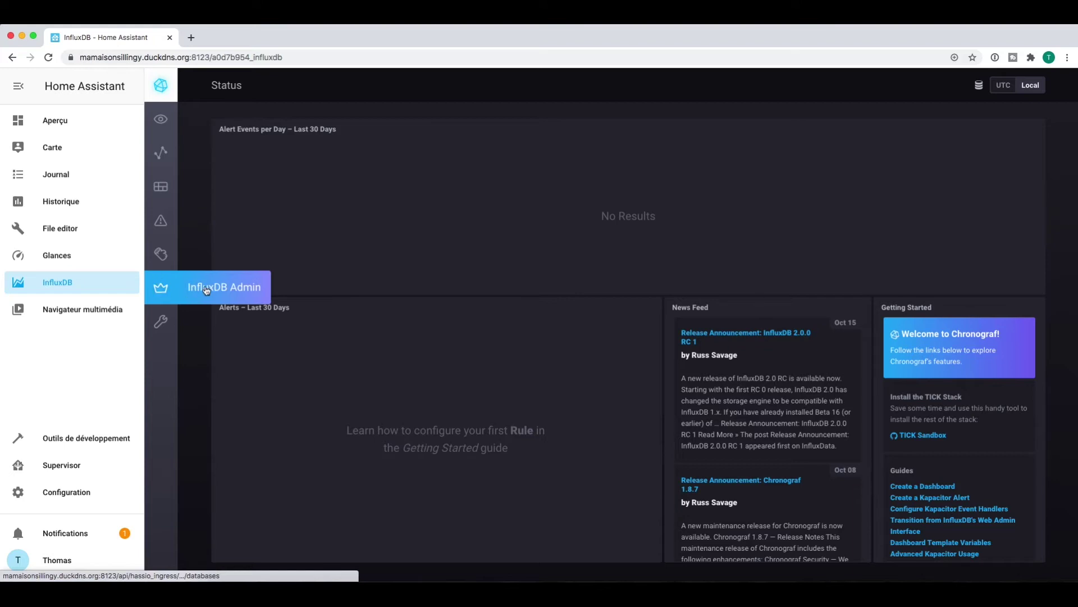
pyautogui.click(206, 289)
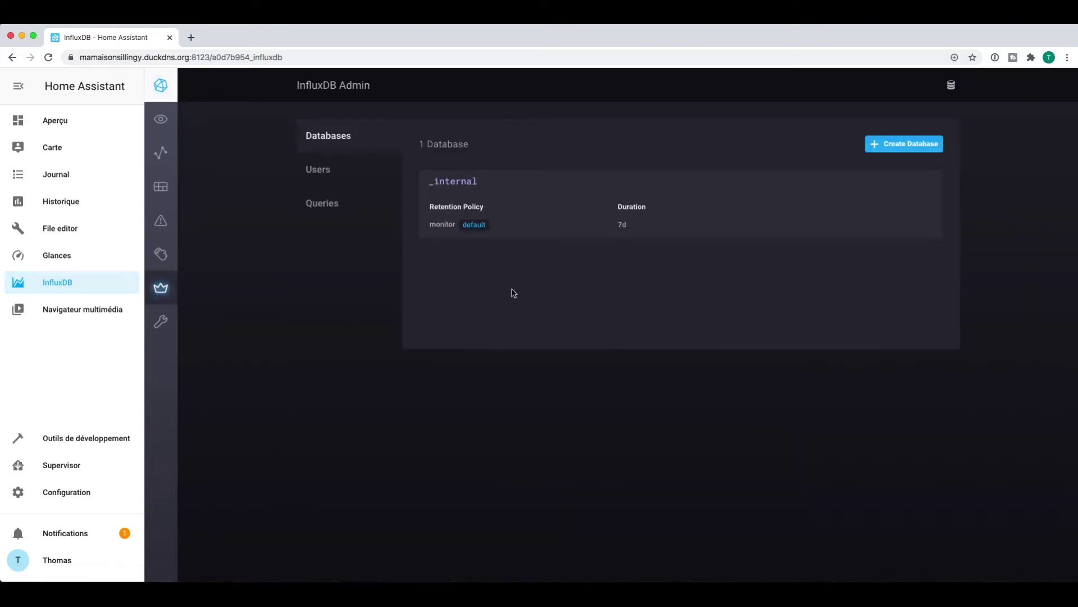
pyautogui.click(878, 147)
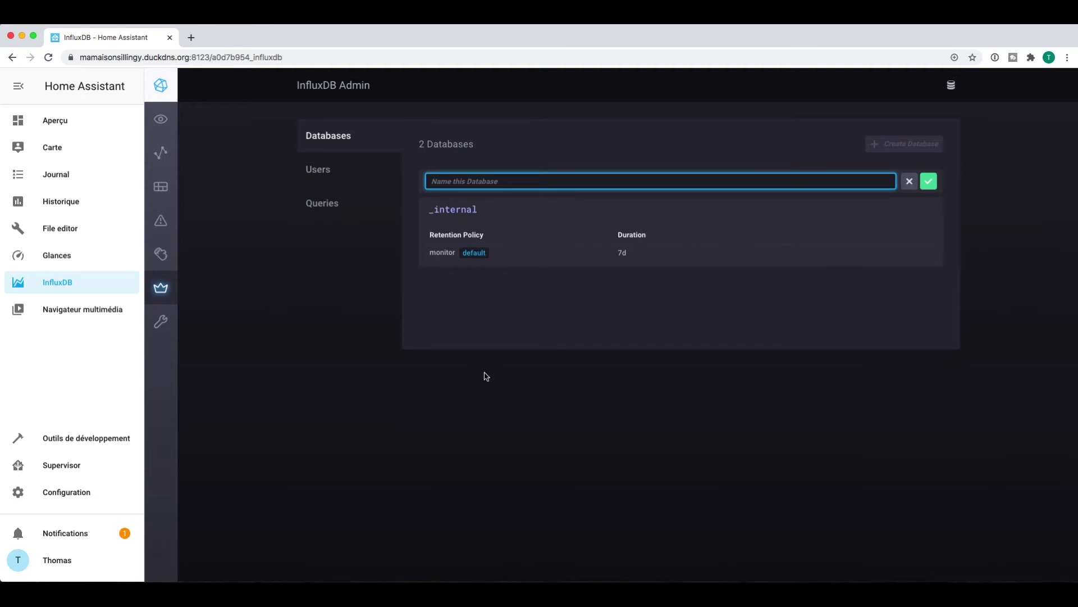
pyautogui.write('home_assistant')
pyautogui.press('Return')
# - Create an InfluxDB user named homeassistant and enter the user's password
pyautogui.click(325, 172)
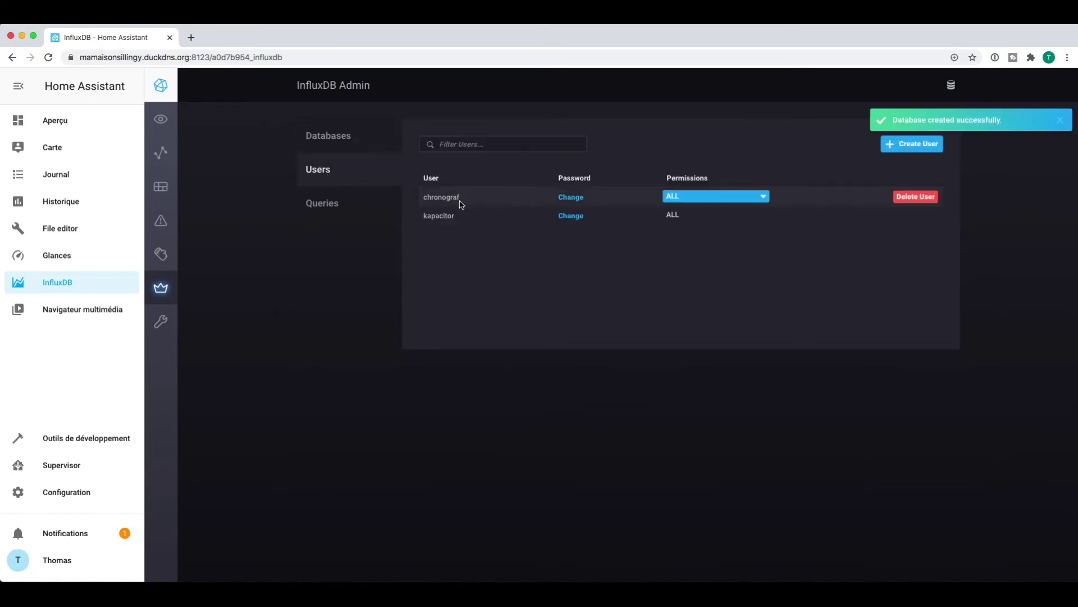
pyautogui.click(912, 143)
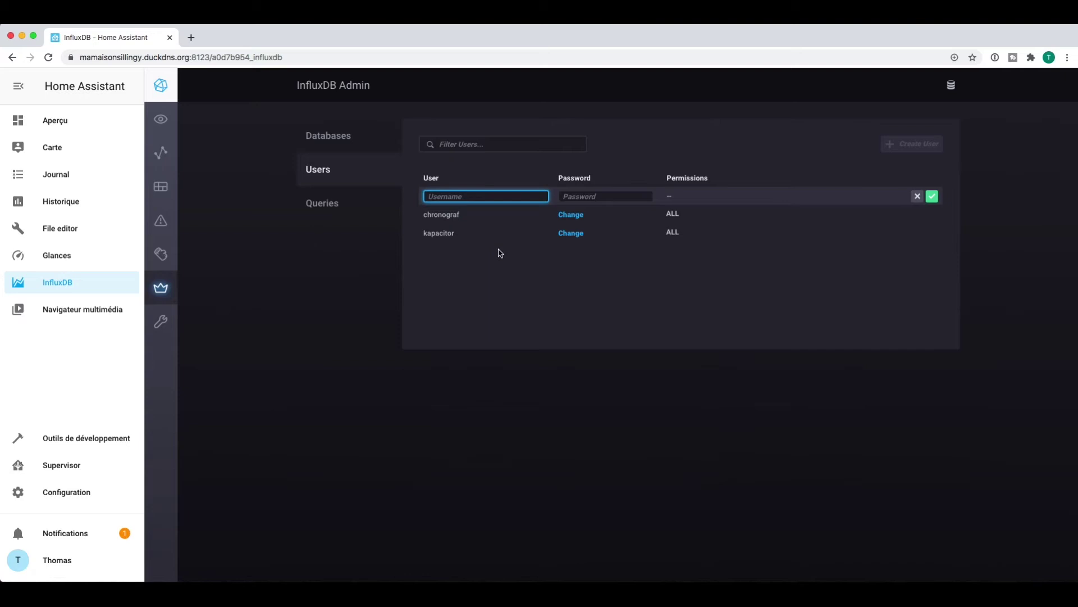
pyautogui.write('homeassistant')
pyautogui.click(579, 196)
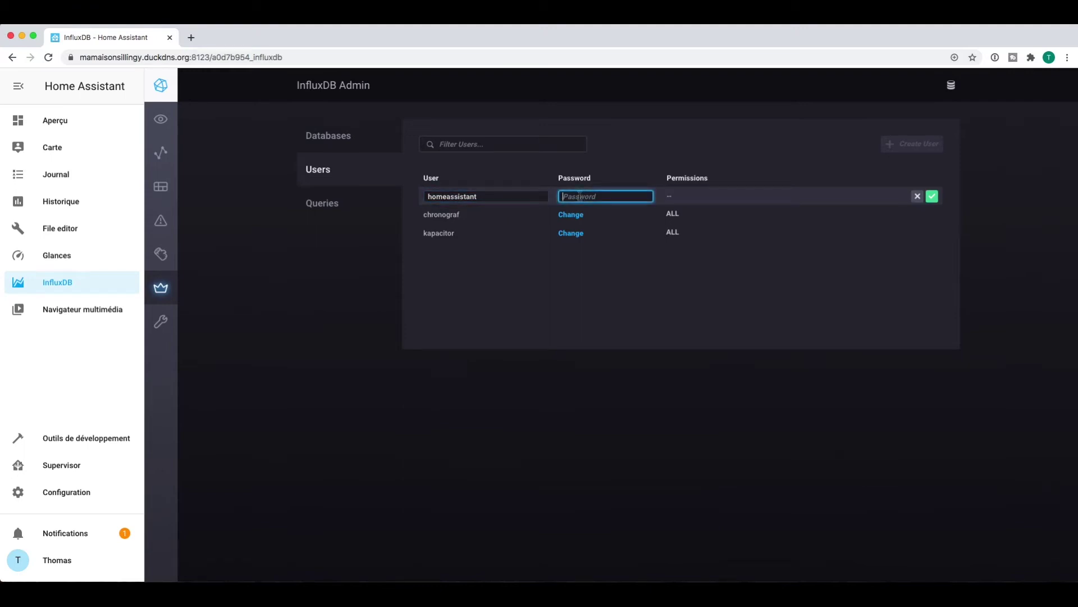
pyautogui.press('super+v')
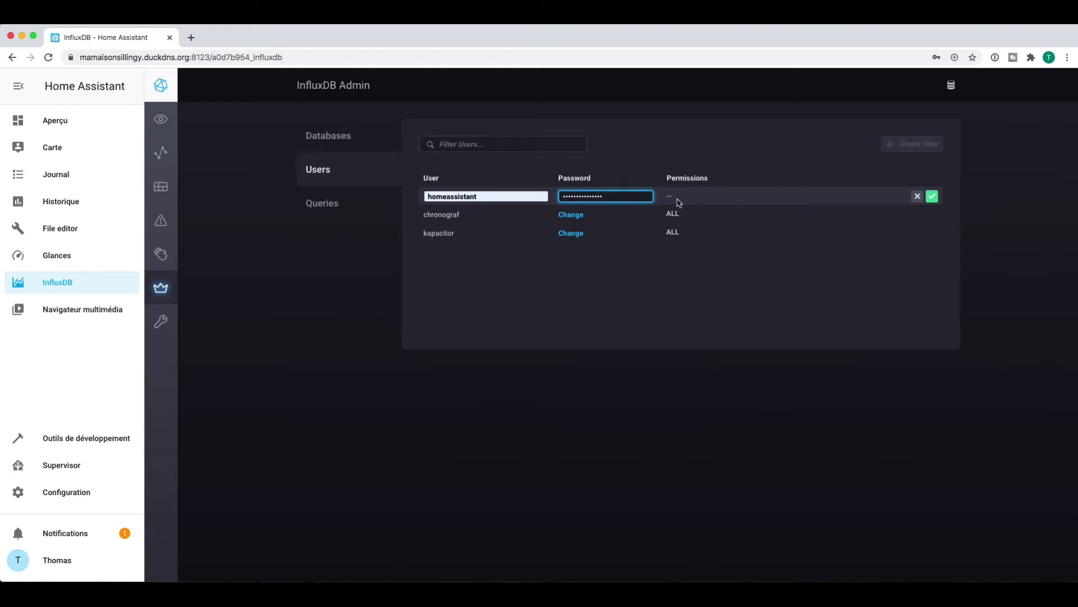
pyautogui.click(932, 196)
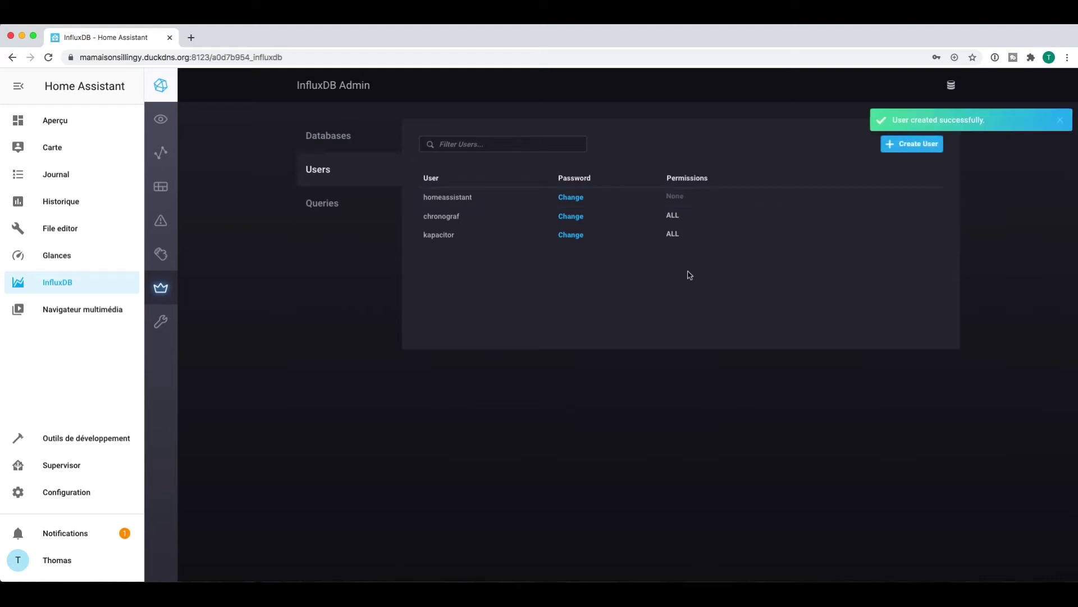
# - Grant ALL permissions to the homeassistant user and review the list of databases
pyautogui.click(674, 197)
pyautogui.click(675, 196)
pyautogui.click(672, 233)
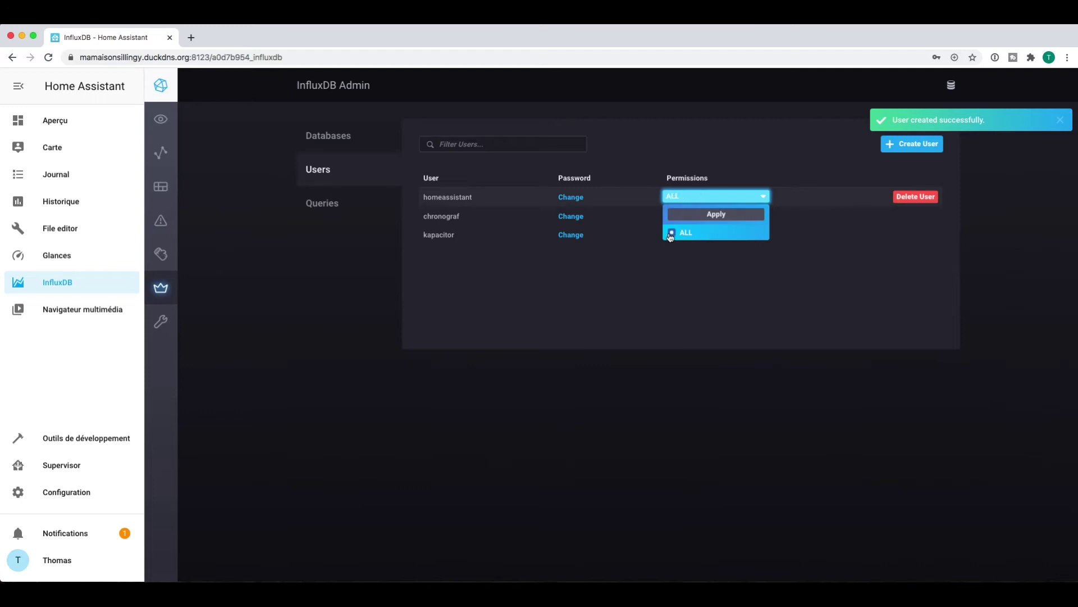
pyautogui.click(716, 214)
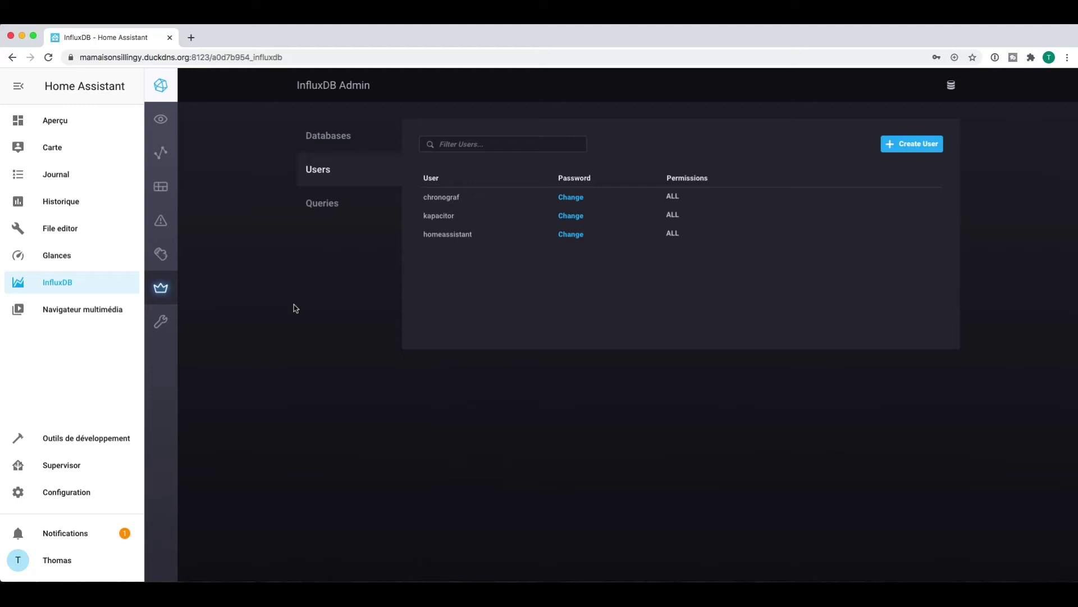
pyautogui.click(336, 141)
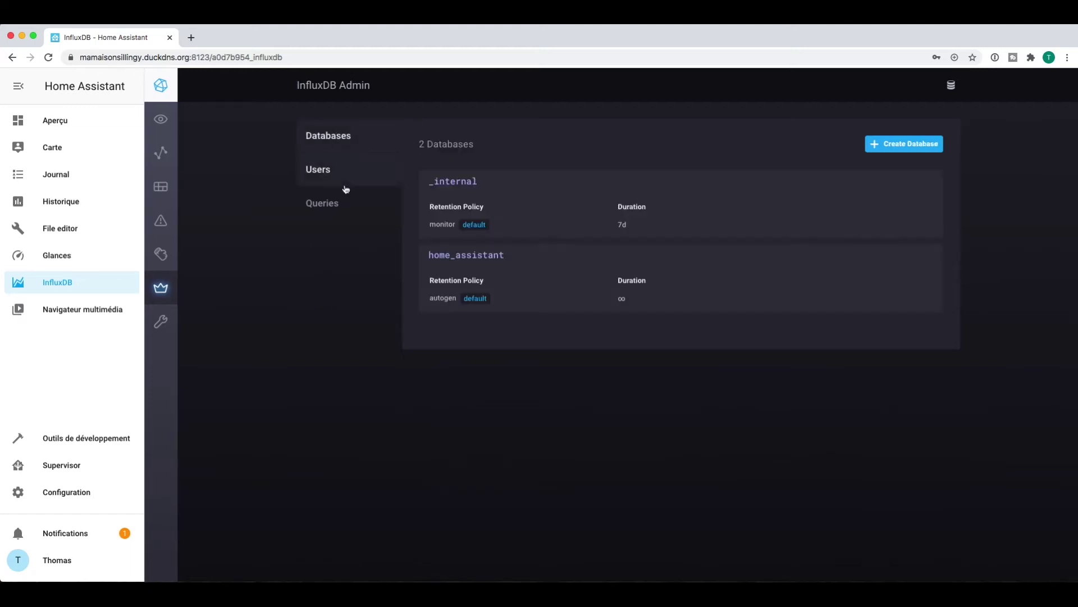
# - Insert an influxdb block above "# Connexion internet" in configuration.yaml: host a0d7b954-influxdb, port 8086, database and username homeassistant, max_retries 3, default_measurement state
pyautogui.click(70, 230)
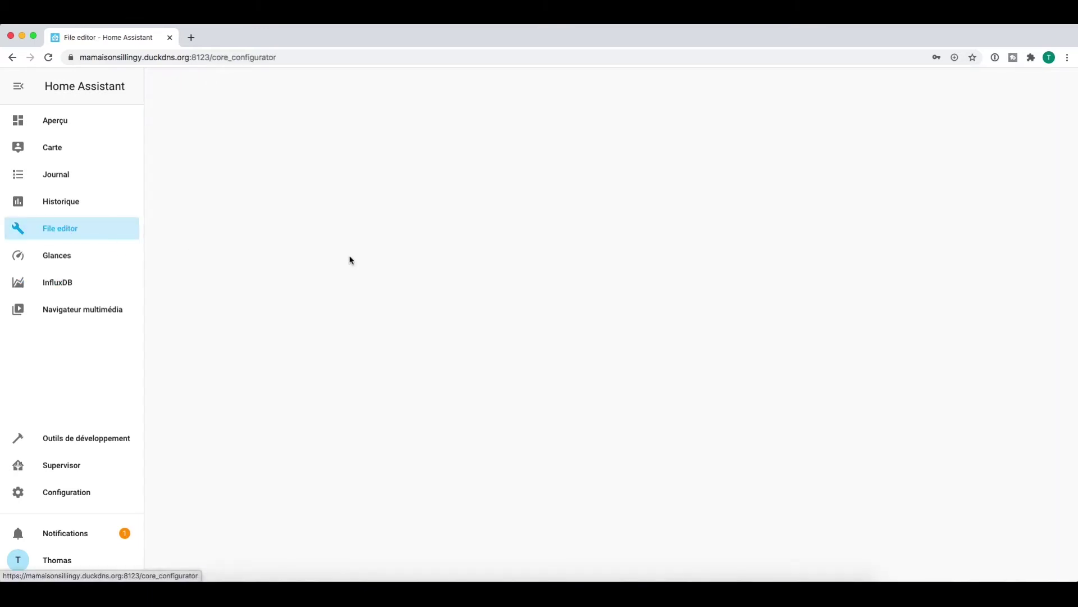
pyautogui.scroll(-10, 518, 280)
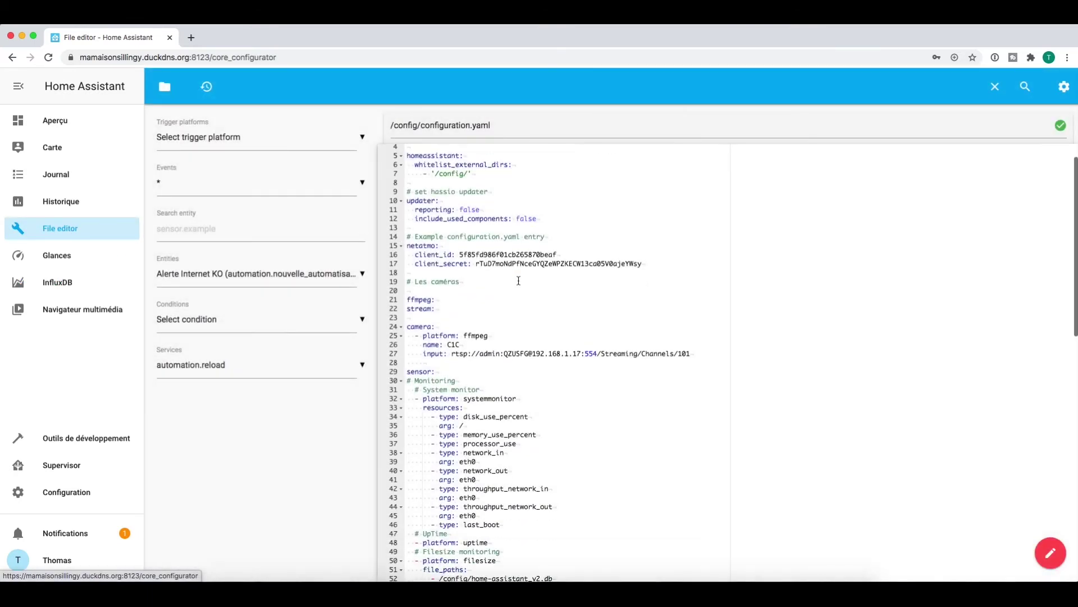
pyautogui.scroll(-5, 518, 280)
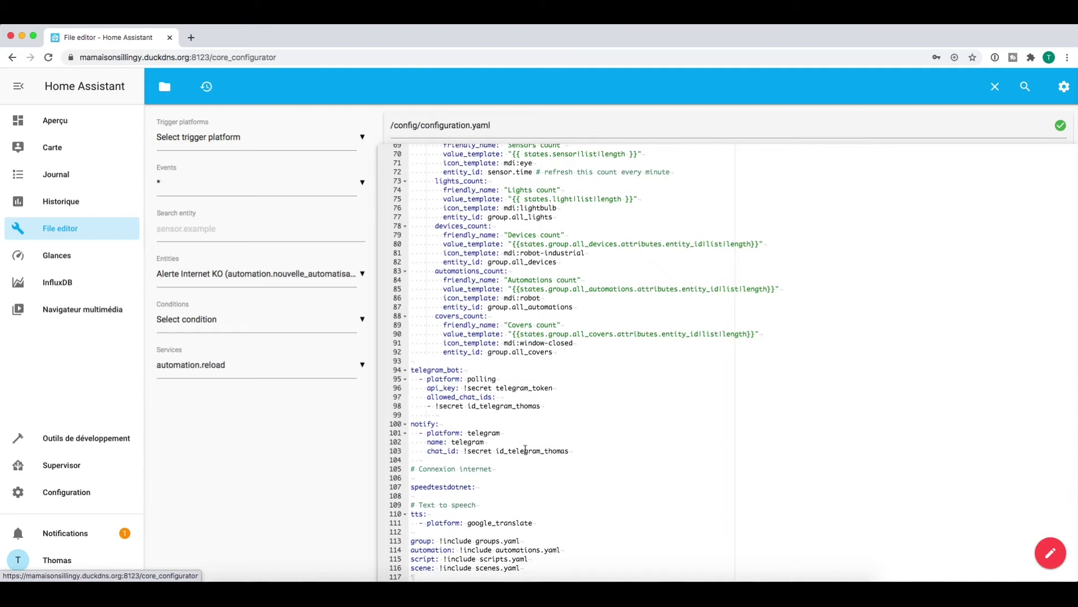
pyautogui.click(560, 459)
pyautogui.press('BackSpace')
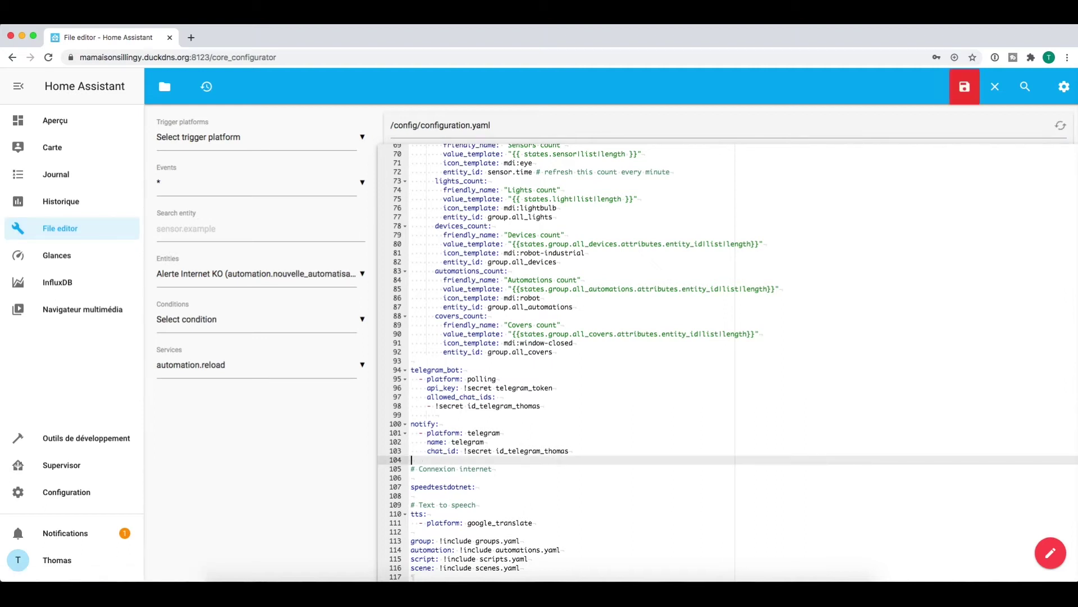
pyautogui.press('Return')
pyautogui.press('super+v')
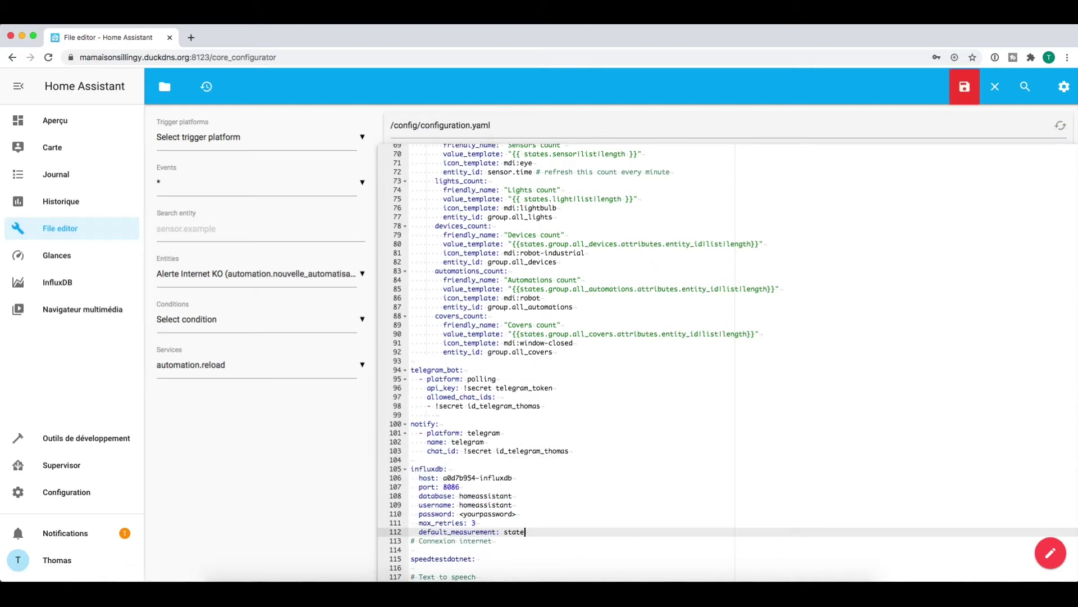
pyautogui.press('Return')
pyautogui.press('BackSpace')
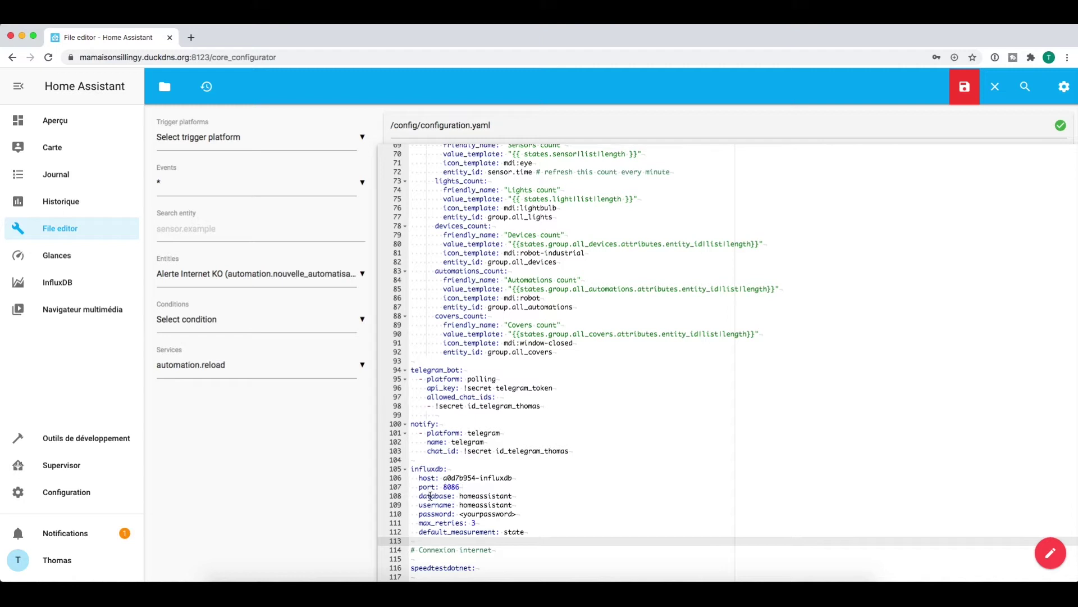
# - In the influxdb block, set the database to home_assistant and the password to !secret influxdb_ha, and save configuration.yaml
pyautogui.click(478, 496)
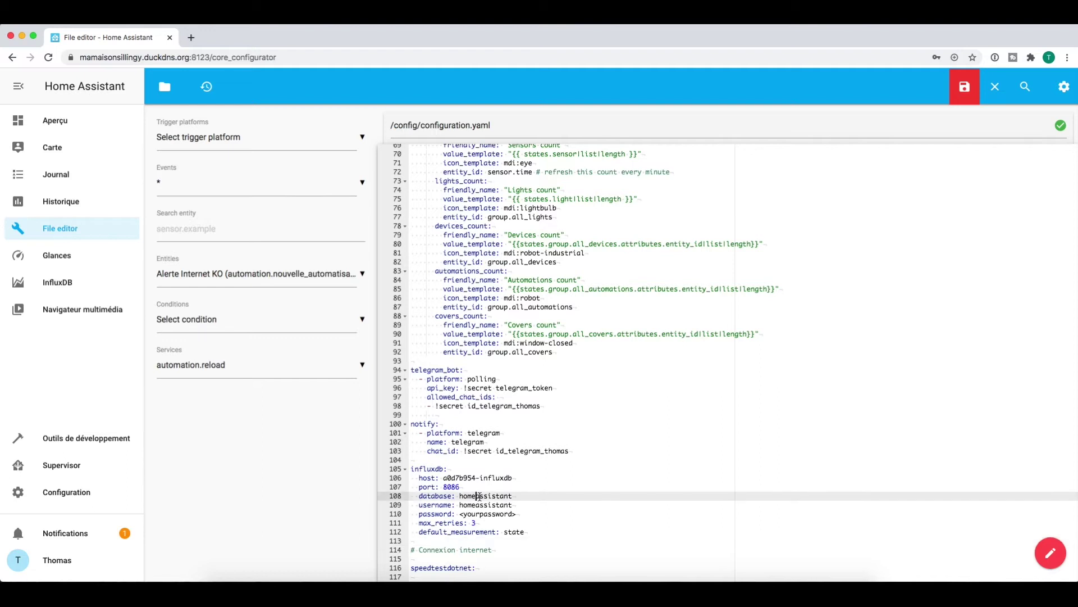
pyautogui.write('_')
pyautogui.moveTo(461, 514); pyautogui.dragTo(518, 514)
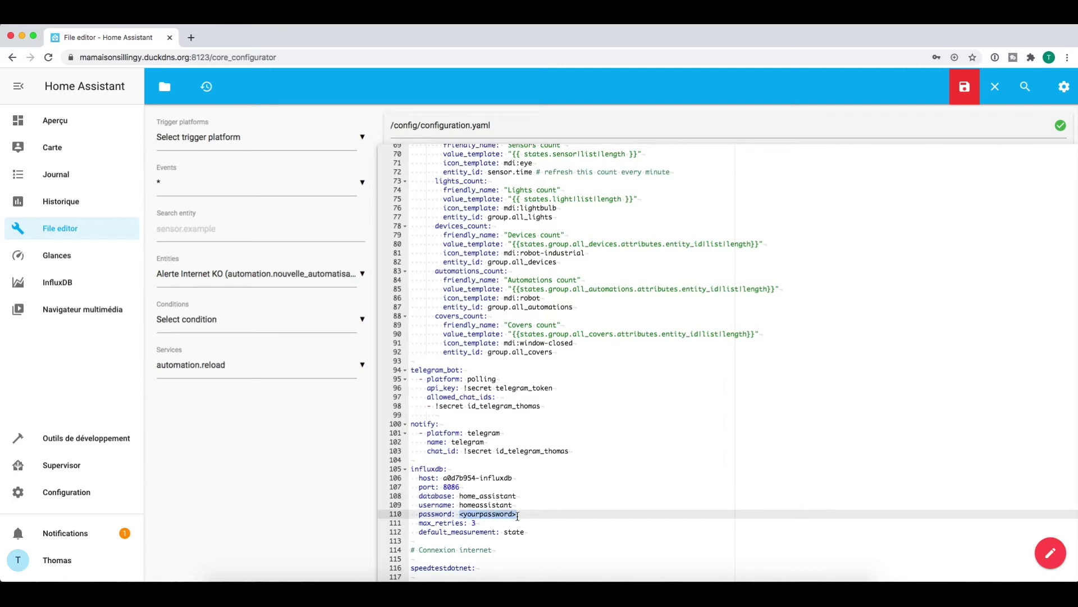
pyautogui.write('!secret influx')
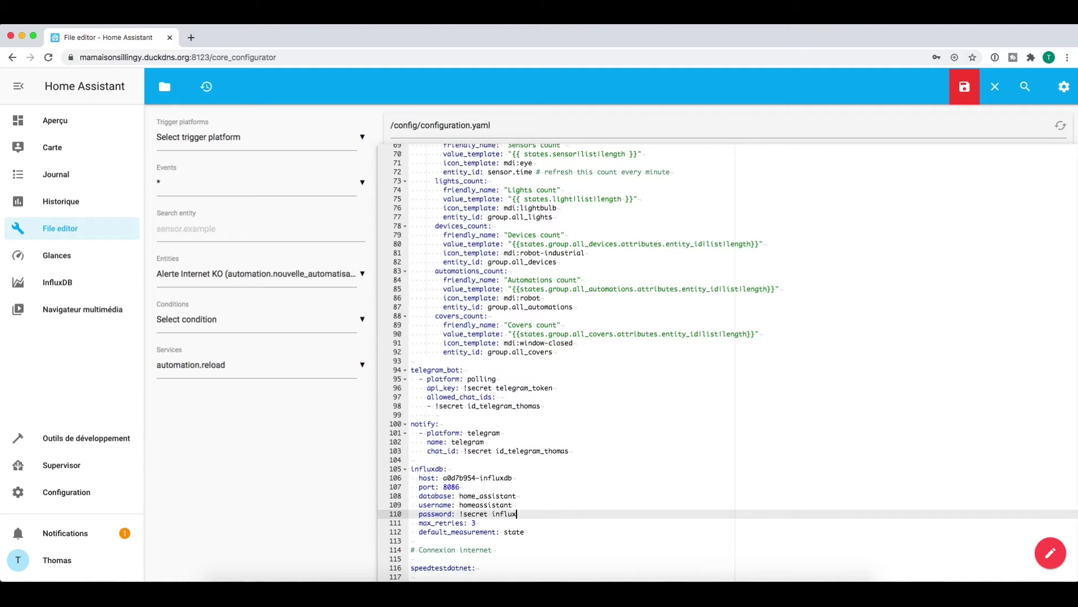
pyautogui.write('db_ha')
pyautogui.click(962, 89)
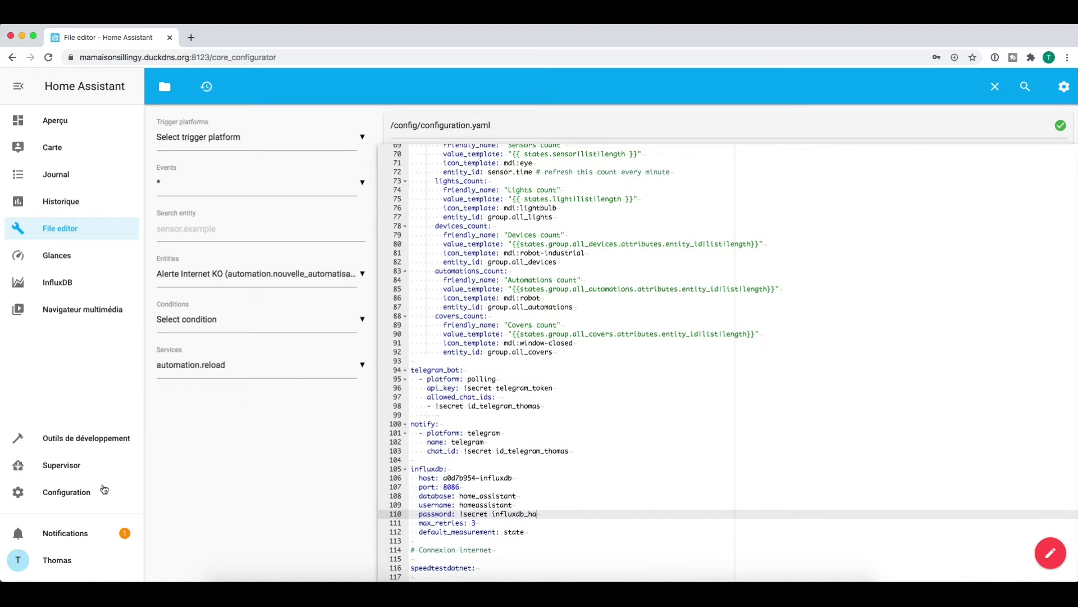
# - Check the Home Assistant configuration in the server controls and restart the server
pyautogui.click(78, 498)
pyautogui.scroll(-8, 581, 332)
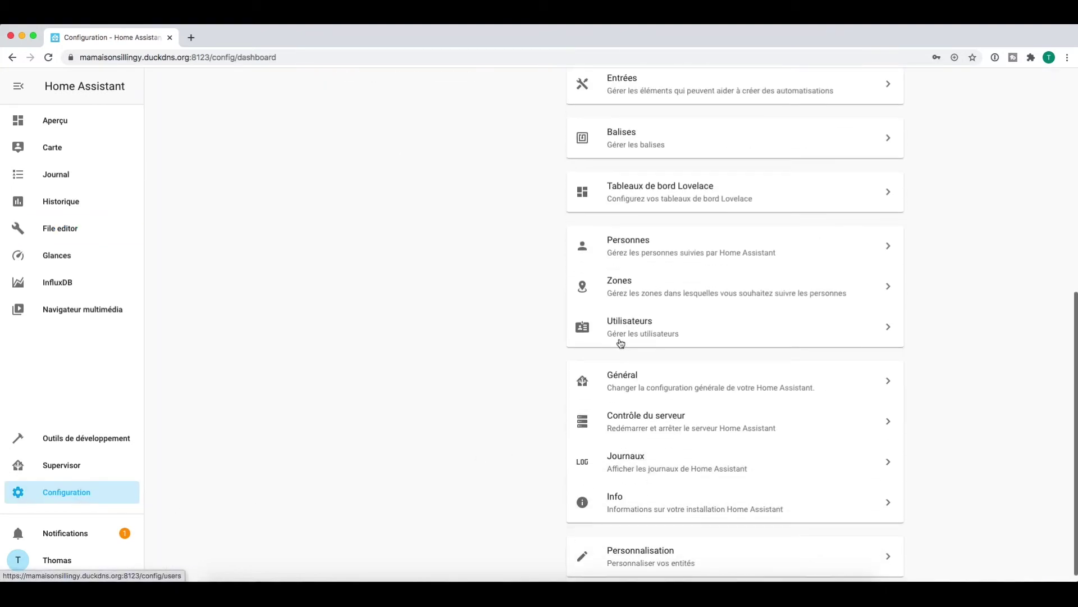
pyautogui.click(645, 412)
pyautogui.click(721, 257)
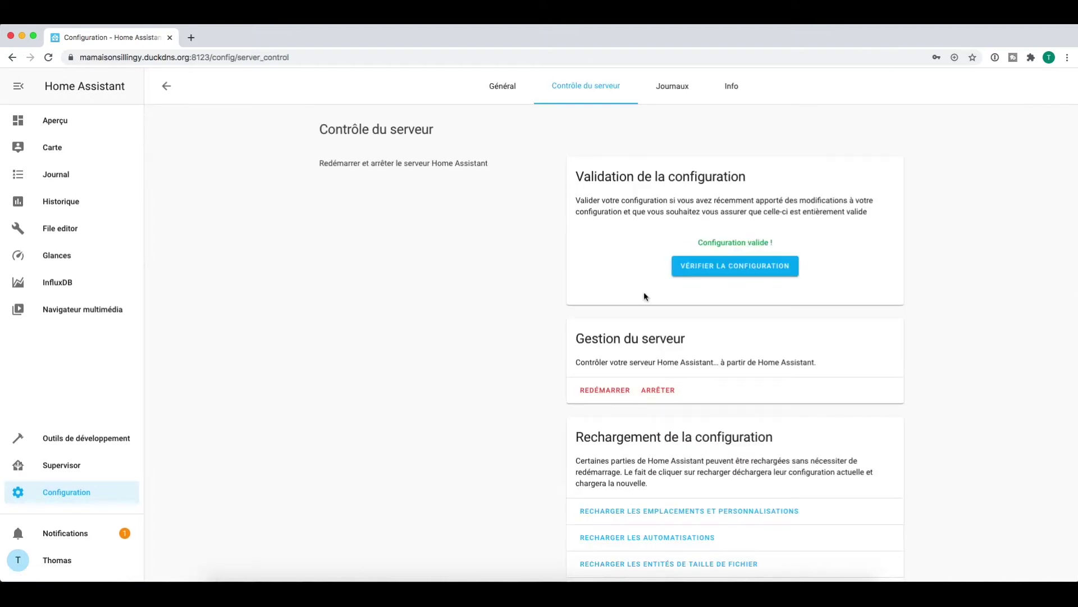
pyautogui.click(604, 390)
pyautogui.click(637, 366)
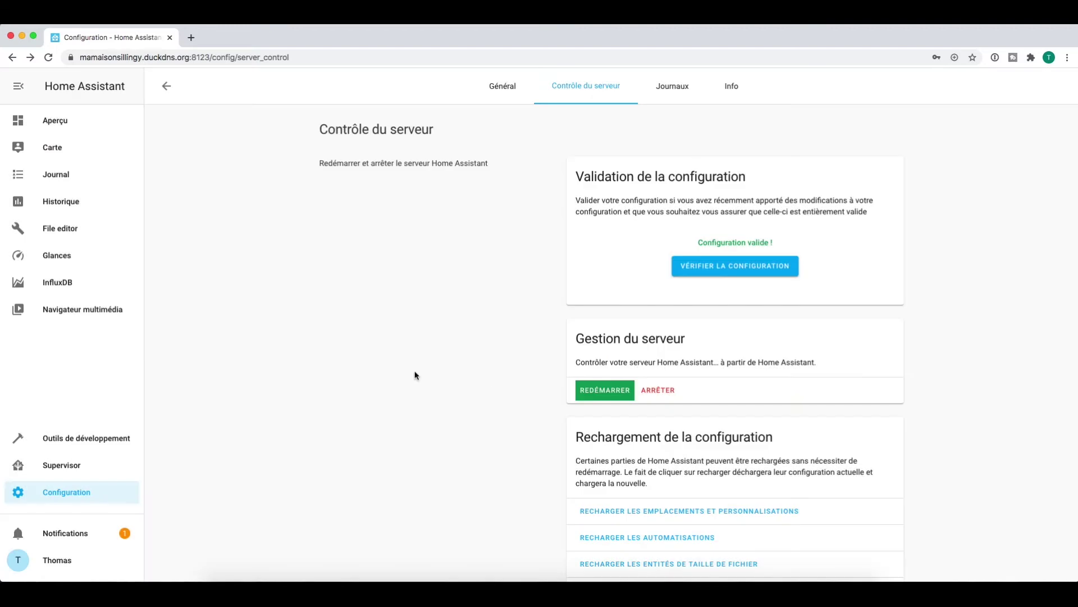
# - Explore the home_assistant.autogen data in InfluxDB, examining the entity_id tags of the Mbit/s measurement
pyautogui.click(56, 281)
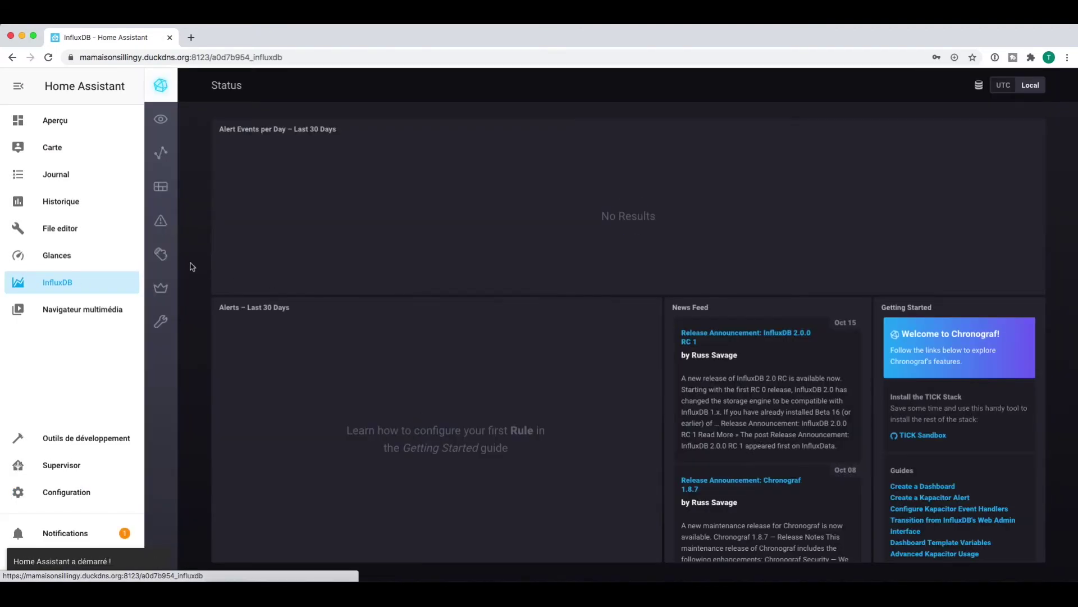
pyautogui.click(163, 154)
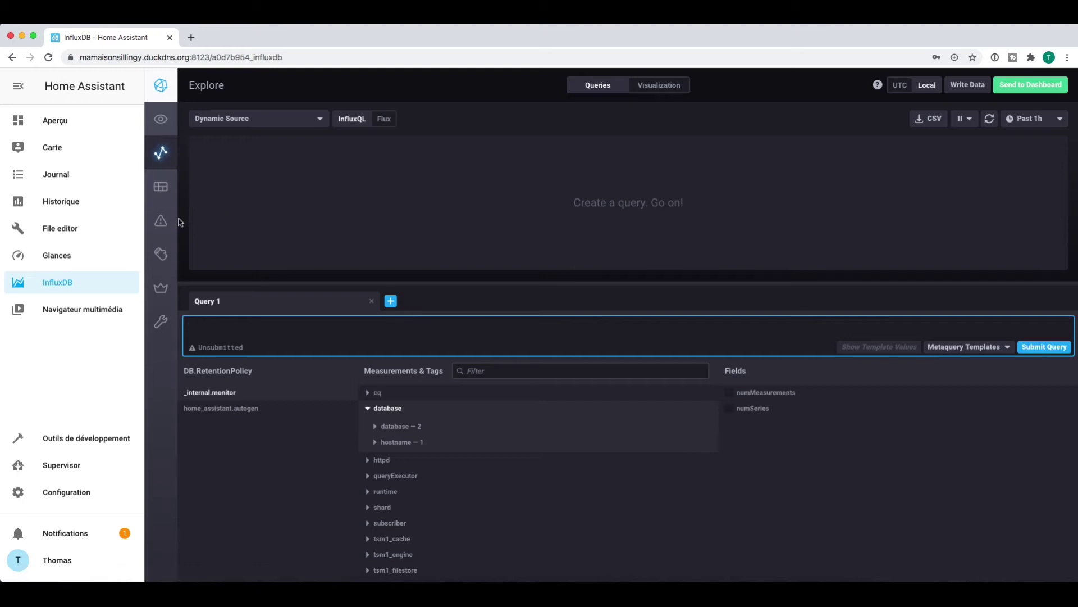
pyautogui.click(217, 415)
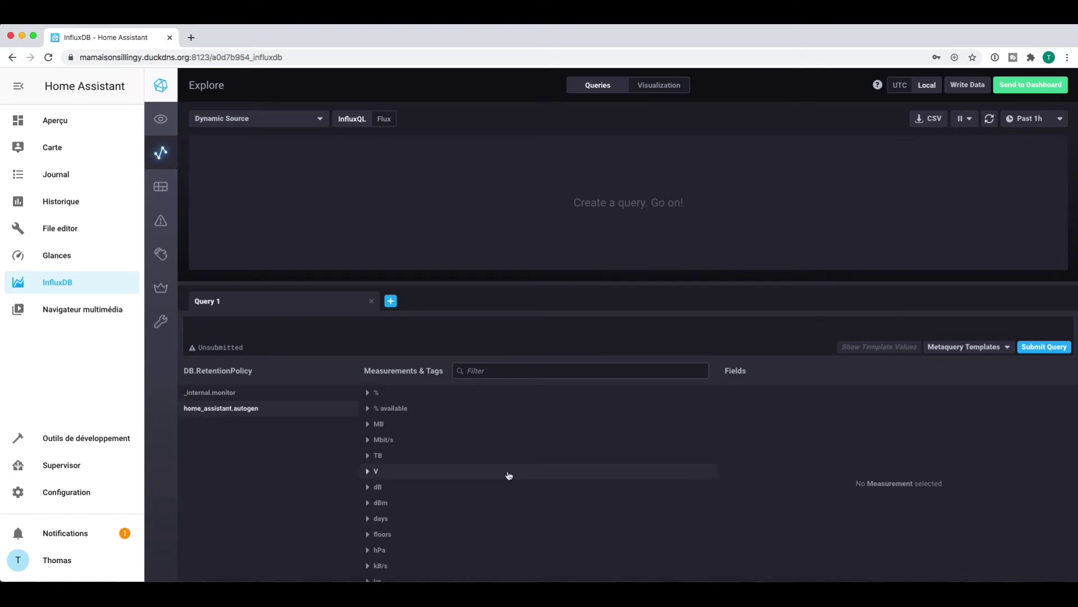
pyautogui.click(390, 439)
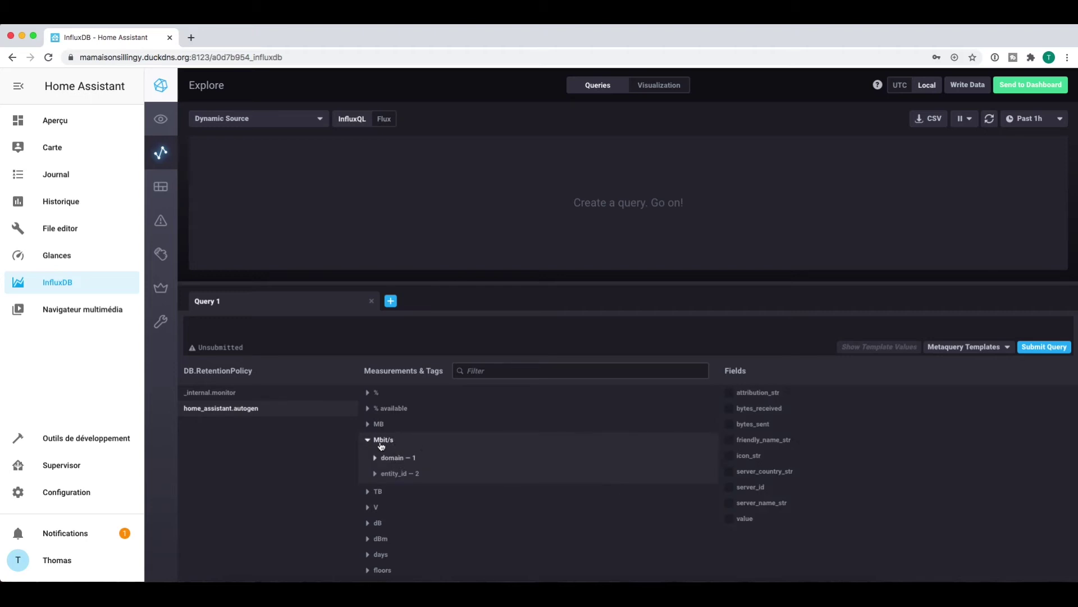
pyautogui.click(398, 473)
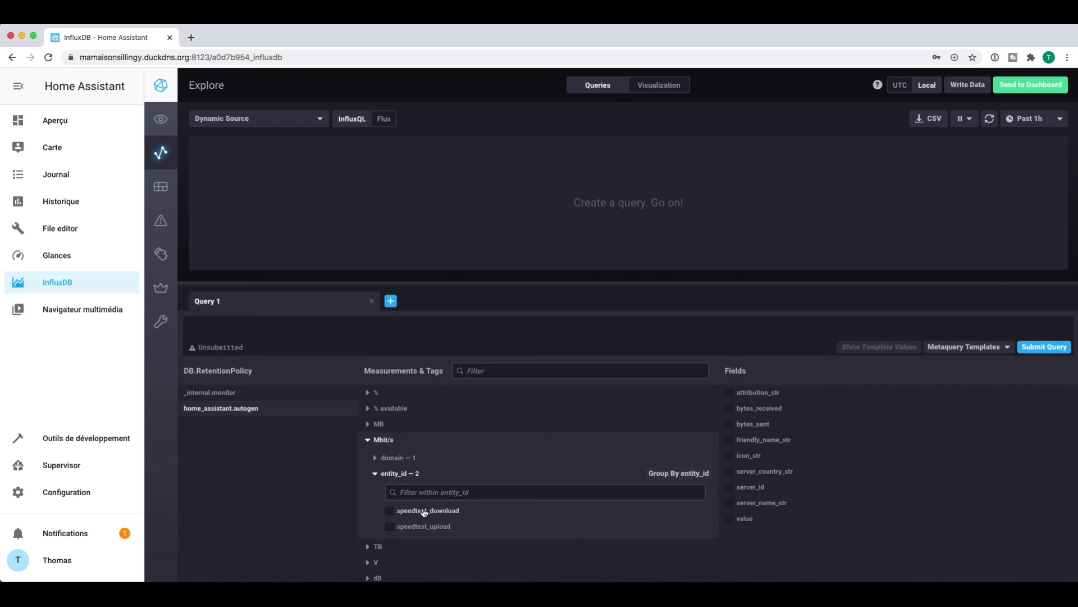
pyautogui.click(407, 514)
pyautogui.scroll(1, 467, 449)
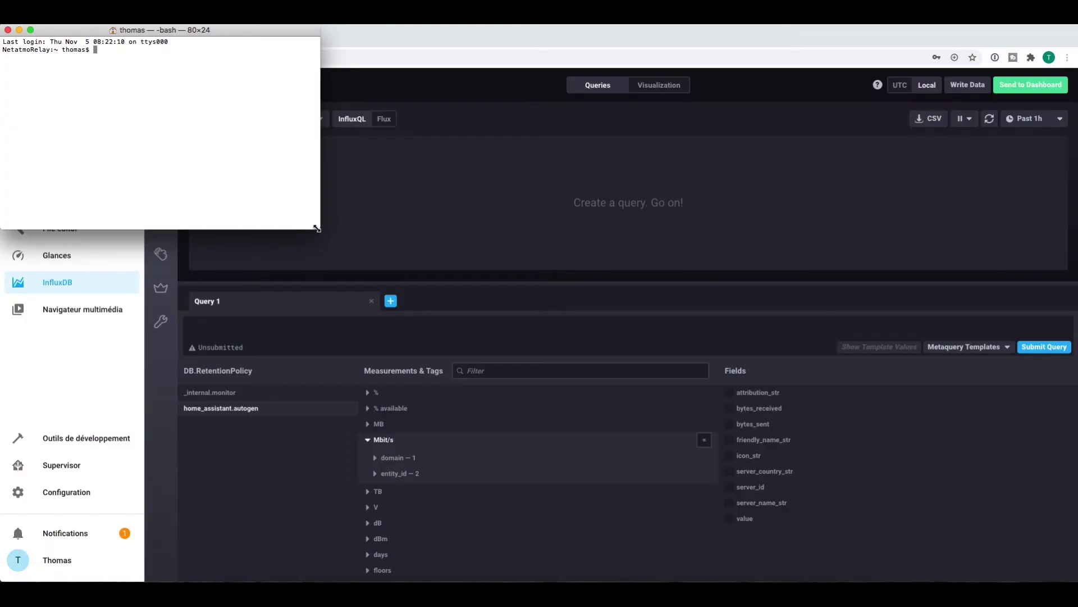
# - Enlarge the terminal window, connect to 192.168.1.30 over SSH with the -X option and enter the account password
pyautogui.moveTo(317, 228); pyautogui.dragTo(1066, 577)
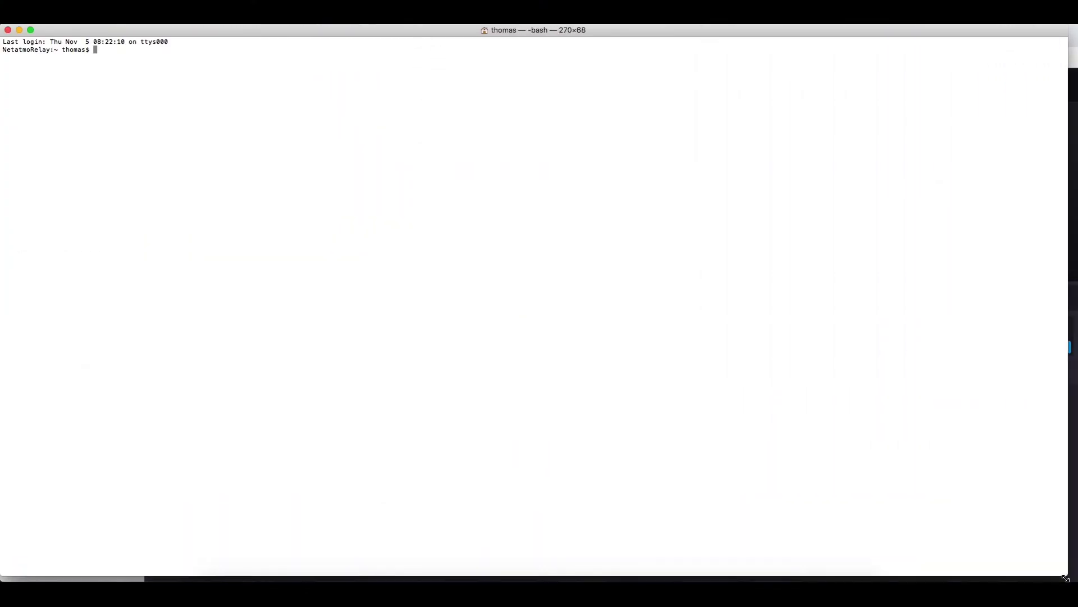
pyautogui.write('ssh -X thomas@192.168.1.30')
pyautogui.press('Return')
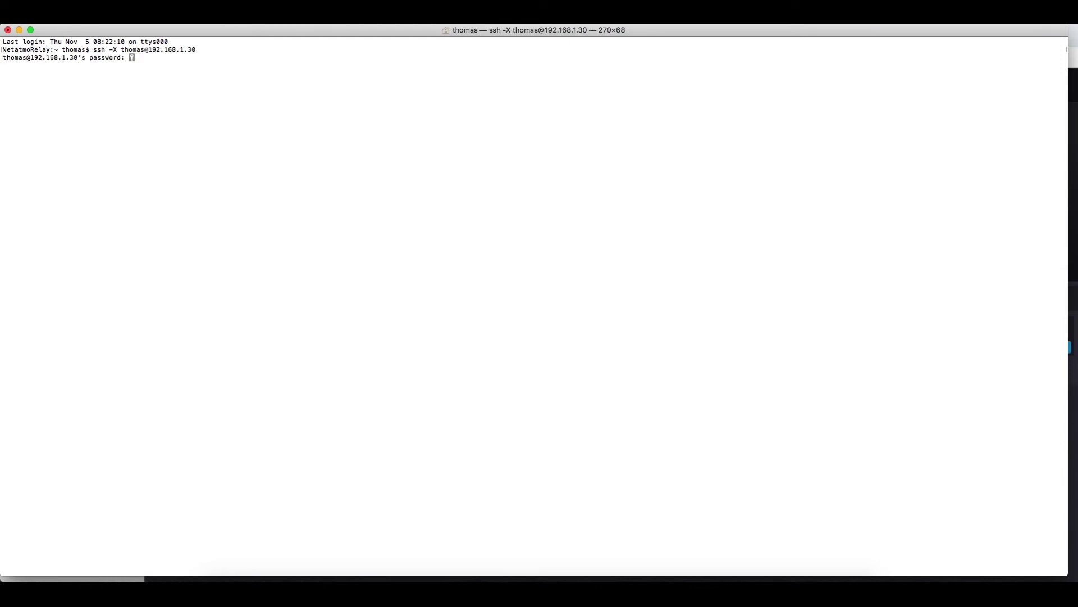
pyautogui.press('Return')
pyautogui.press('Return')
pyautogui.press('Return')
pyautogui.press('Return')
pyautogui.press('Return')
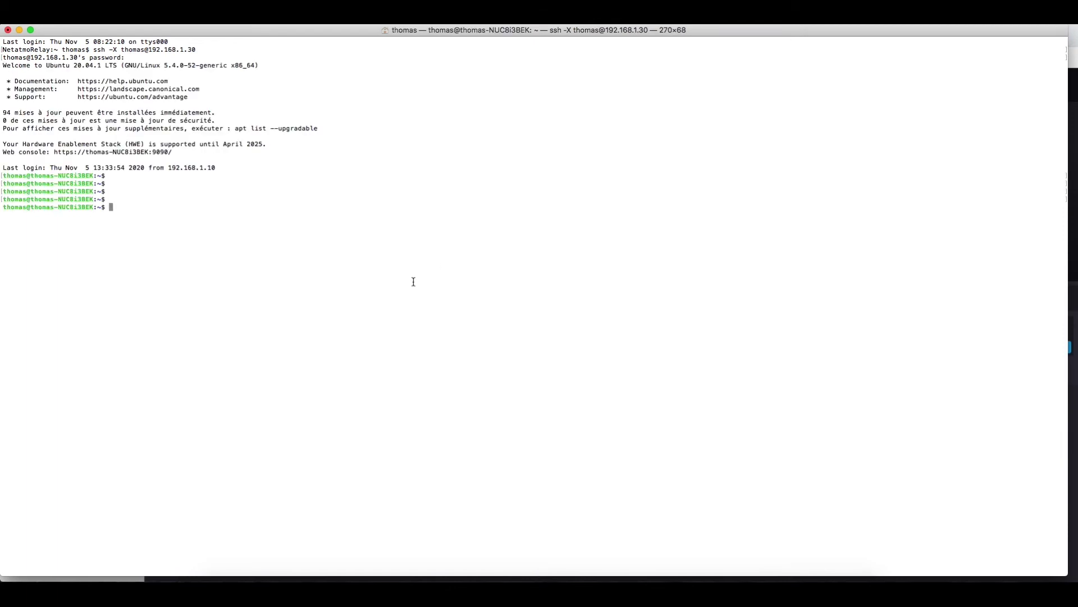
# - Run a detached Docker container named Grafana from grafana/grafana with ports 3000:3000, volume grafana:/var/lib/grafana and restart always
pyautogui.write('docker run -d \\ --name=Grafana \\ -p 3000:3000 \\ -v grafana:/var/lib/grafana \\ --restart always \\ grafana/grafana')
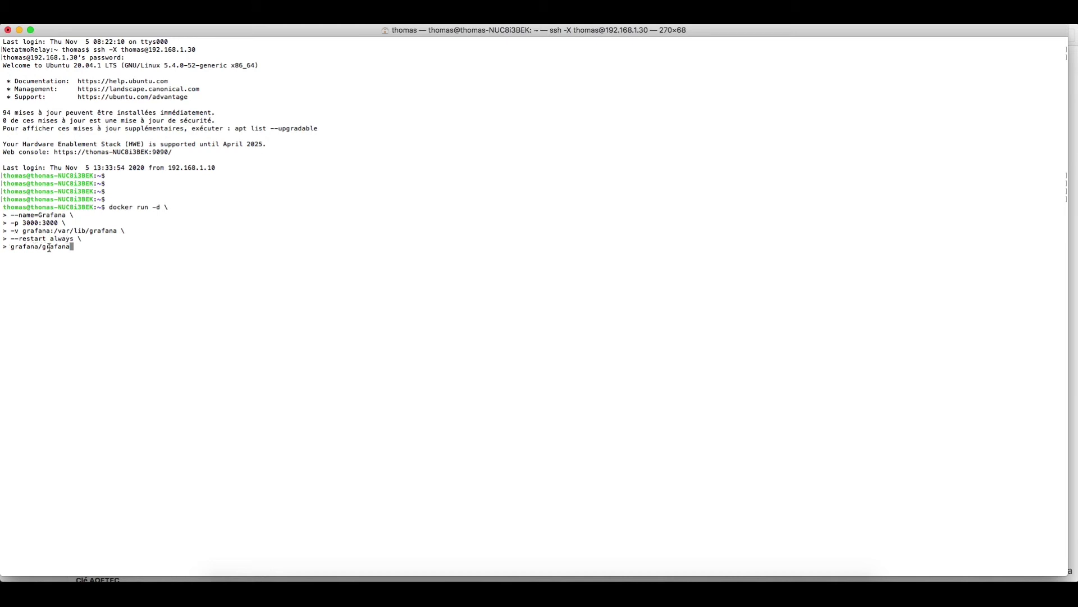
pyautogui.press('Return')
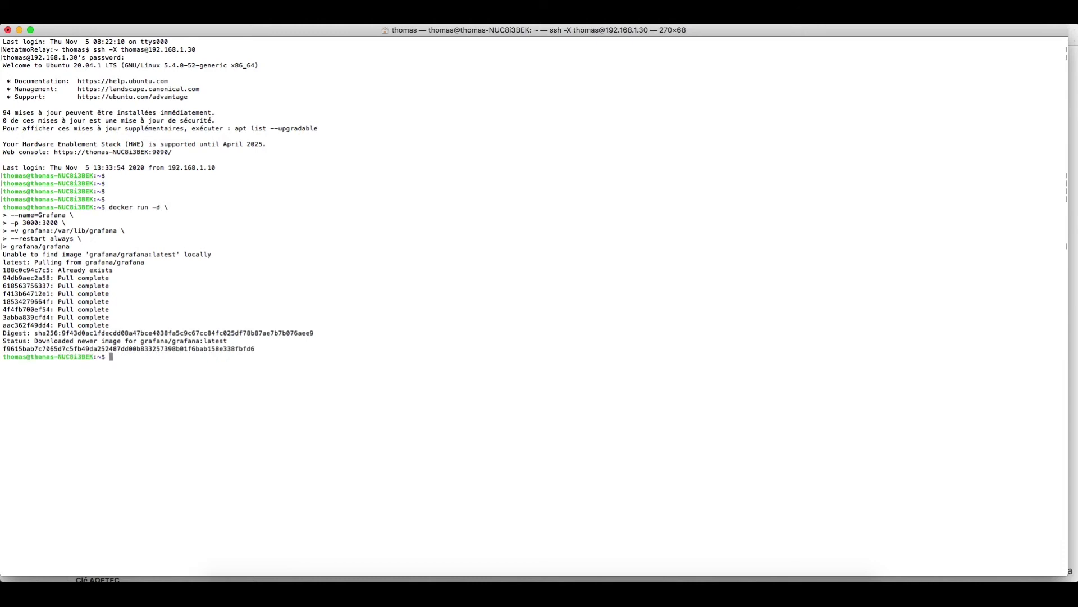
pyautogui.press('Return')
pyautogui.press('Return')
pyautogui.press('Return')
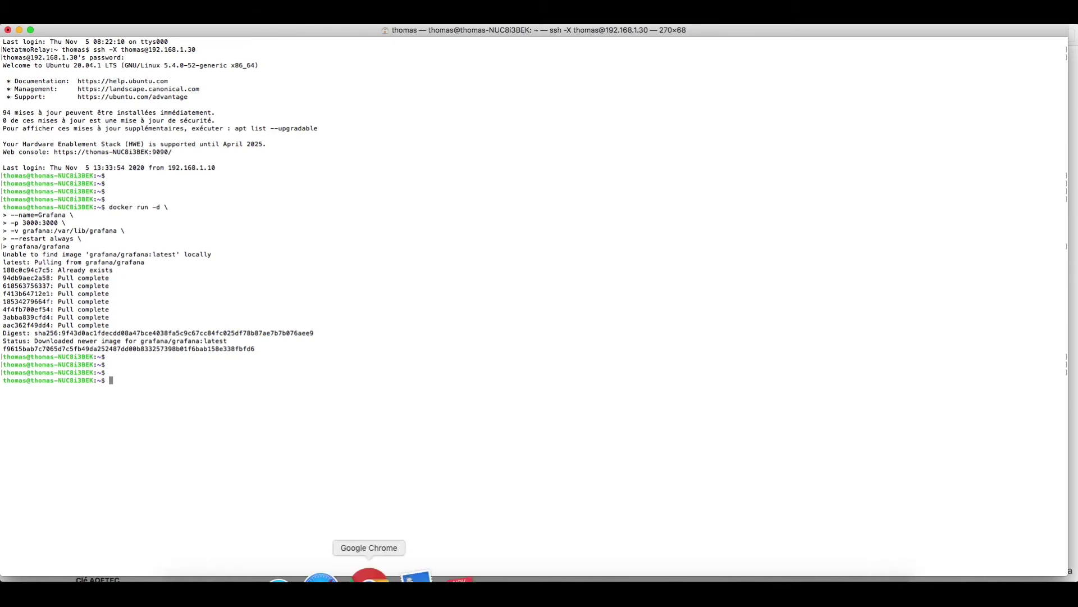
# - Switch to Chrome, open Portainer in a new browser tab and examine its container list
pyautogui.press('super+Tab')
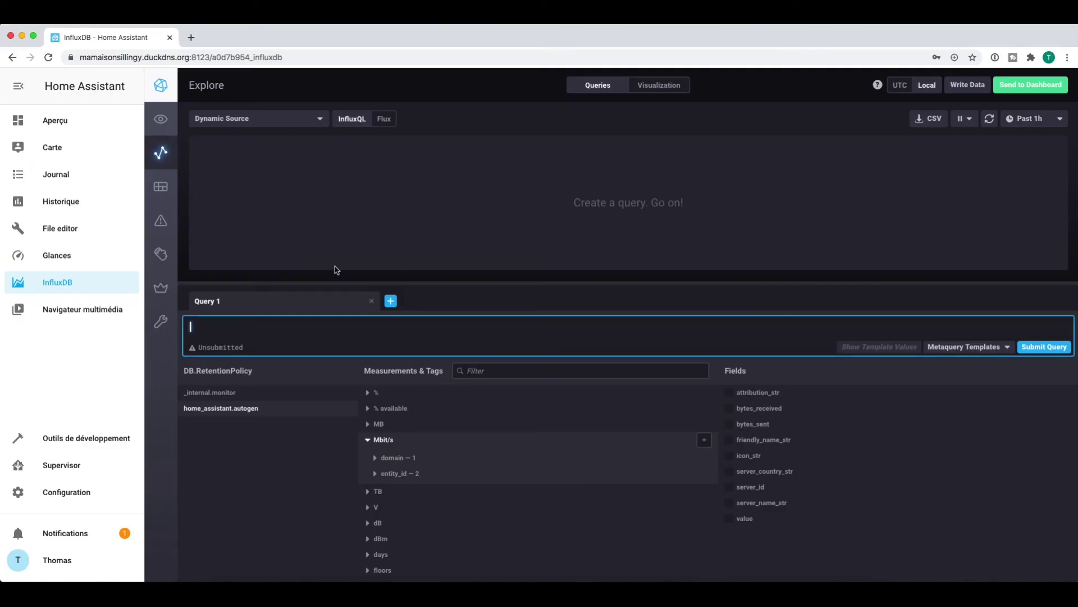
pyautogui.click(191, 38)
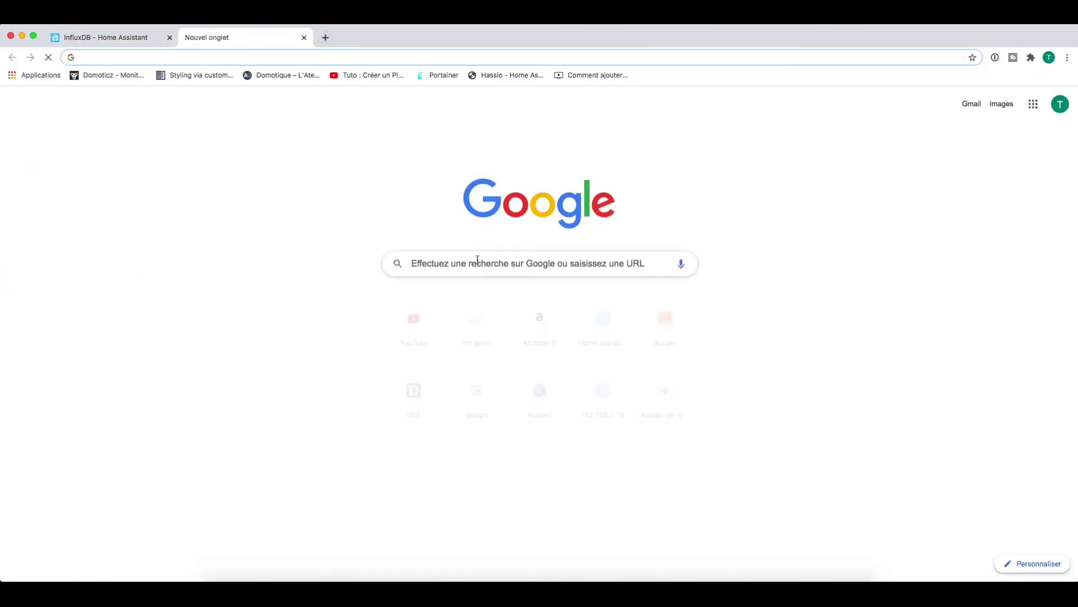
pyautogui.click(477, 325)
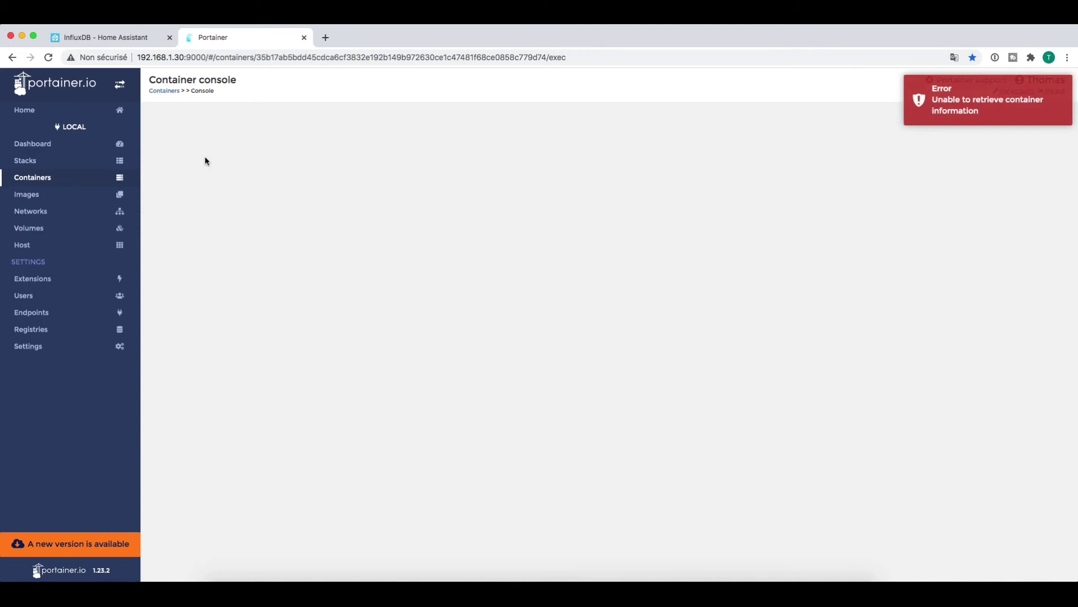
pyautogui.click(31, 145)
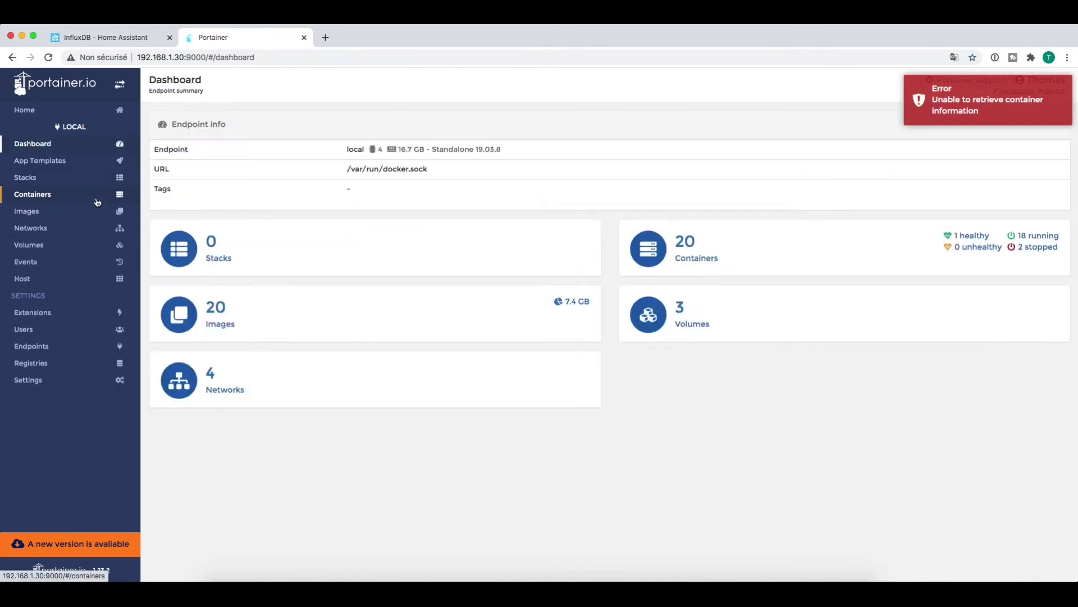
pyautogui.click(709, 261)
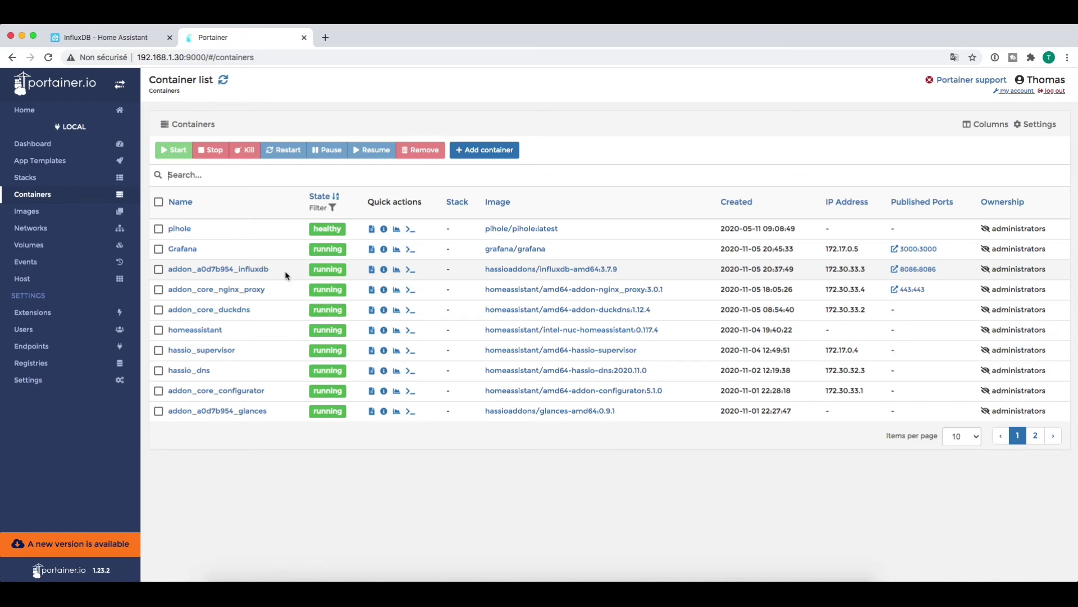
# - Open Grafana at 192.168.1.30:3000 in a new browser tab
pyautogui.click(326, 38)
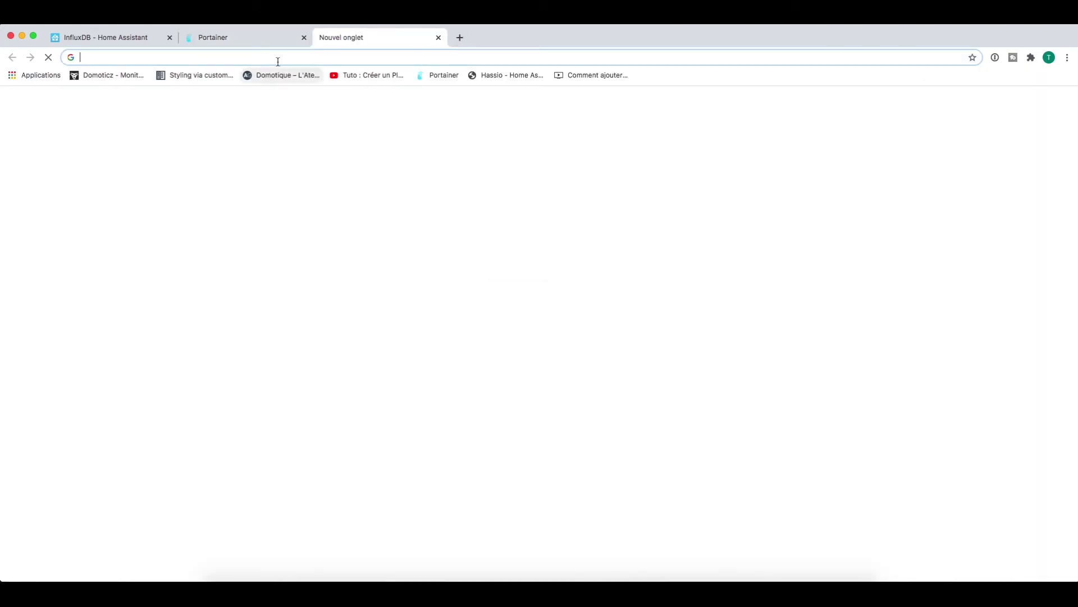
pyautogui.click(277, 60)
pyautogui.write('192.168.1.30:3000')
pyautogui.press('Return')
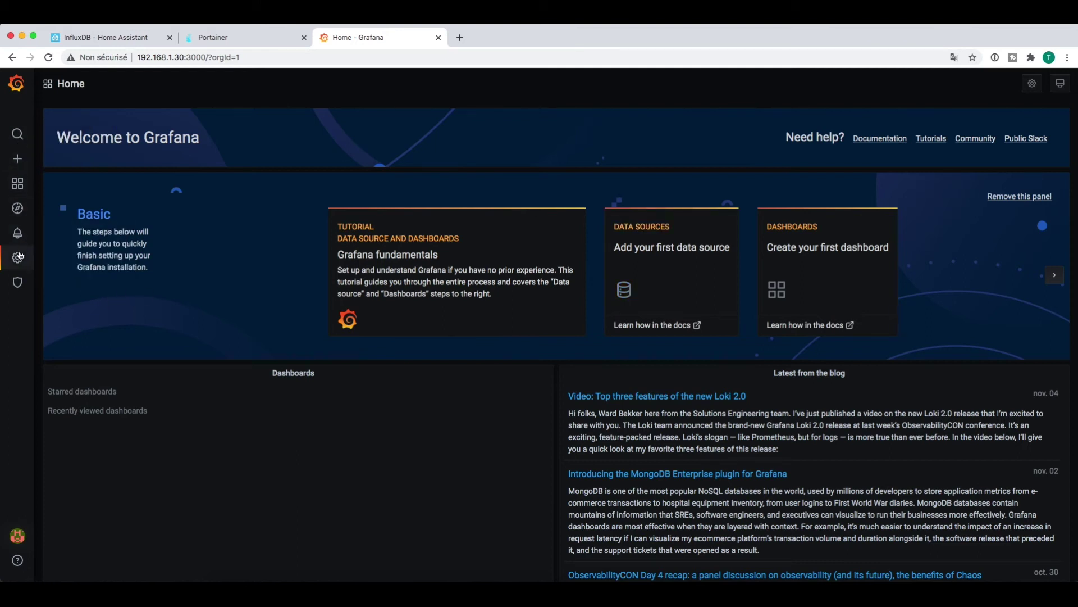
# - Add a new data source of type InfluxDB in the Grafana configuration after looking through the available types
pyautogui.moveTo(21, 259)
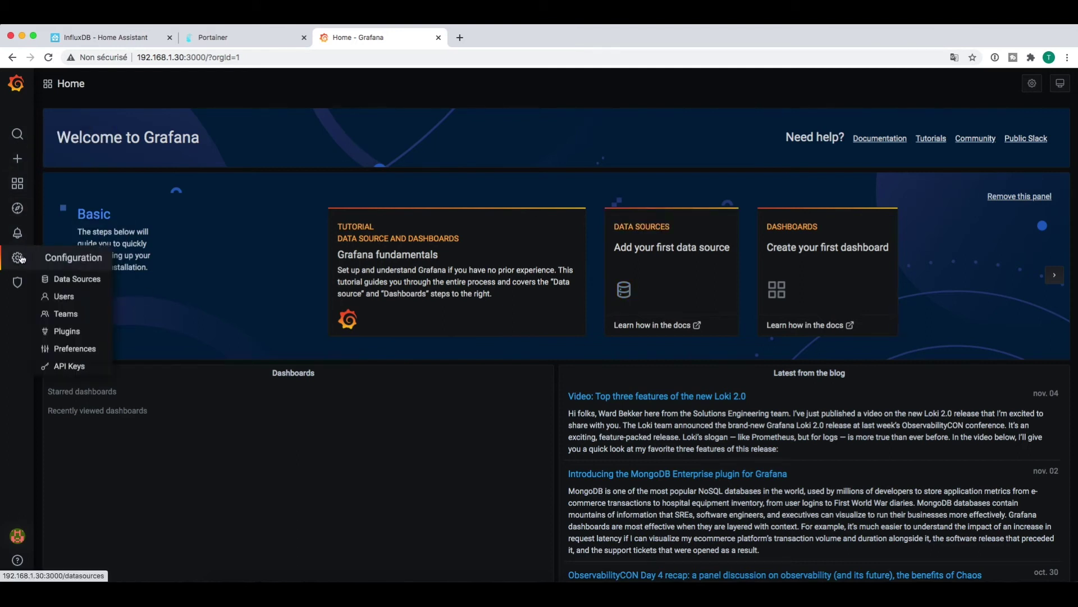
pyautogui.click(74, 282)
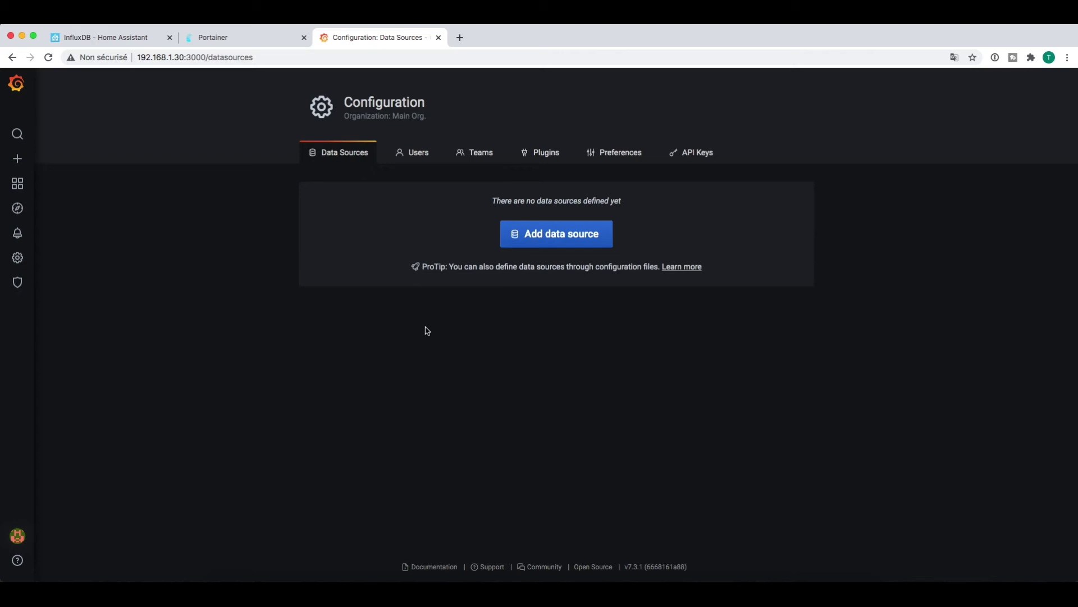
pyautogui.click(552, 234)
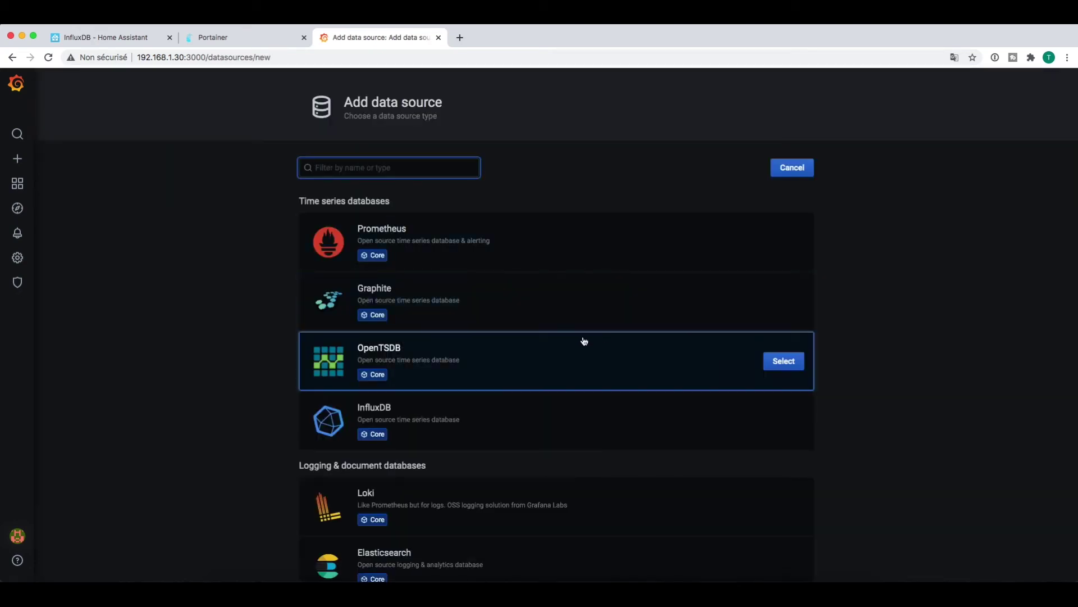
pyautogui.scroll(-3, 584, 341)
pyautogui.scroll(-10, 584, 341)
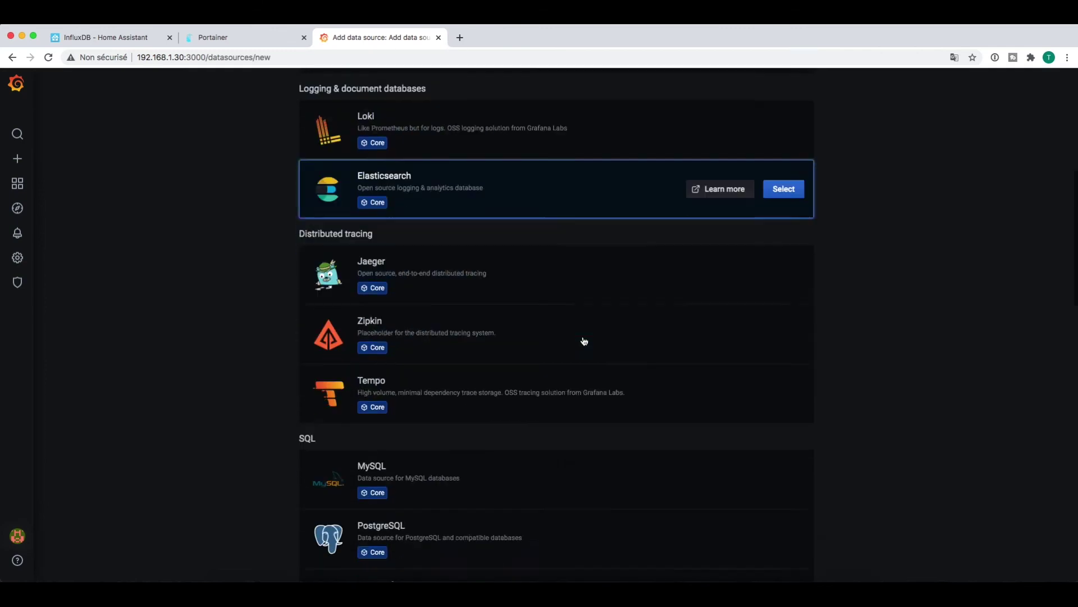
pyautogui.scroll(-8, 584, 341)
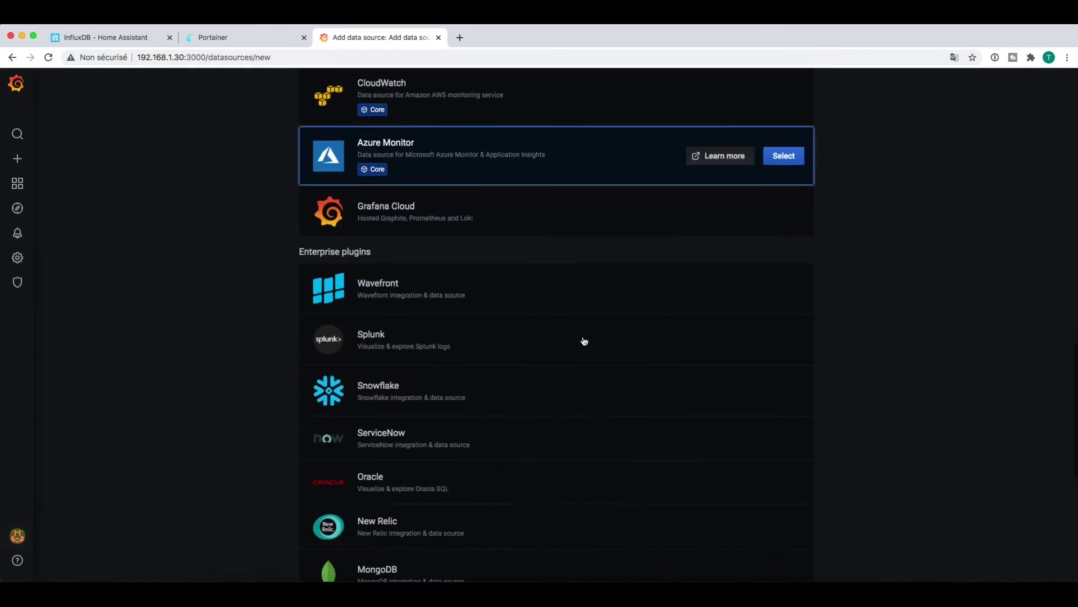
pyautogui.scroll(-3, 585, 340)
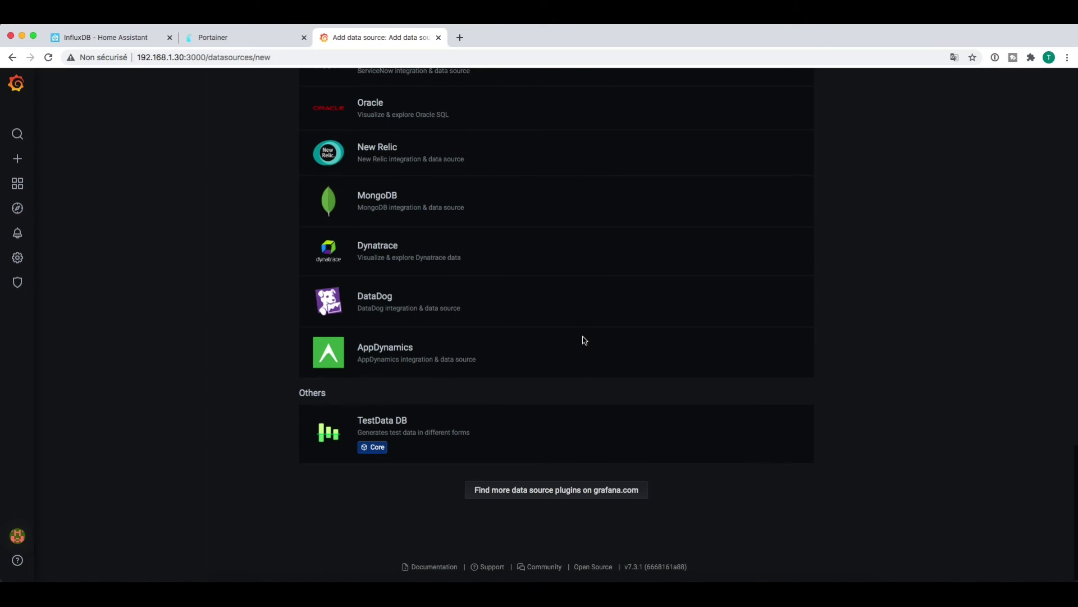
pyautogui.scroll(15, 584, 340)
pyautogui.scroll(2, 584, 341)
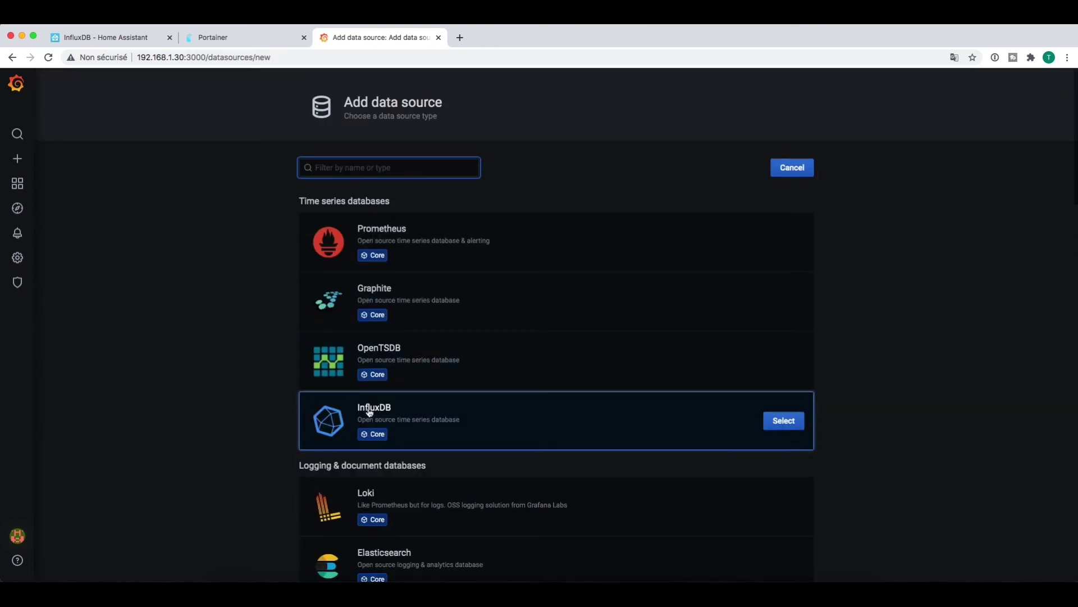
pyautogui.click(783, 421)
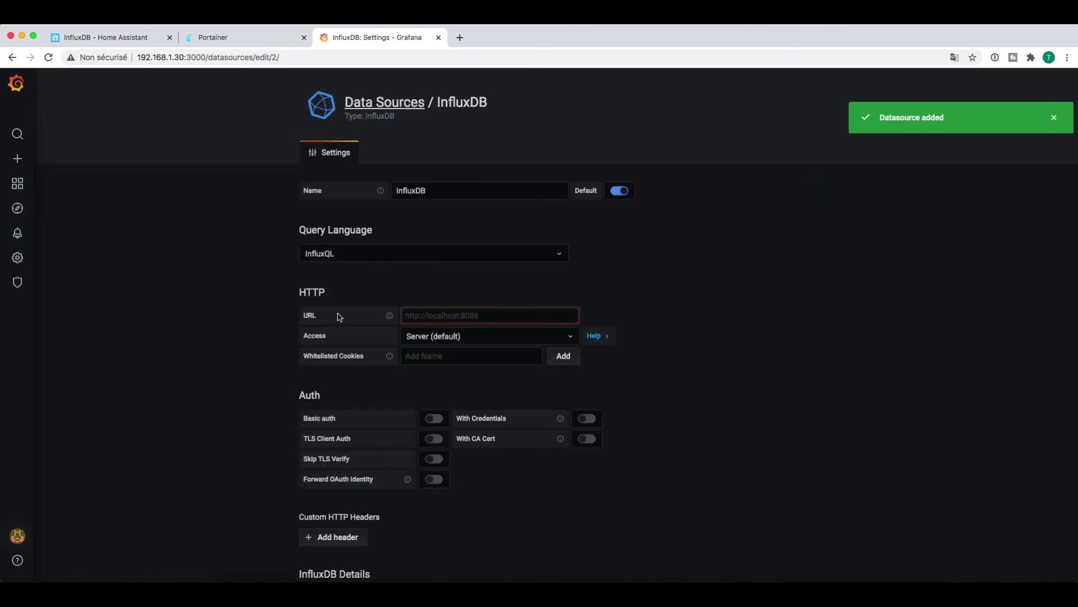
pyautogui.click(446, 315)
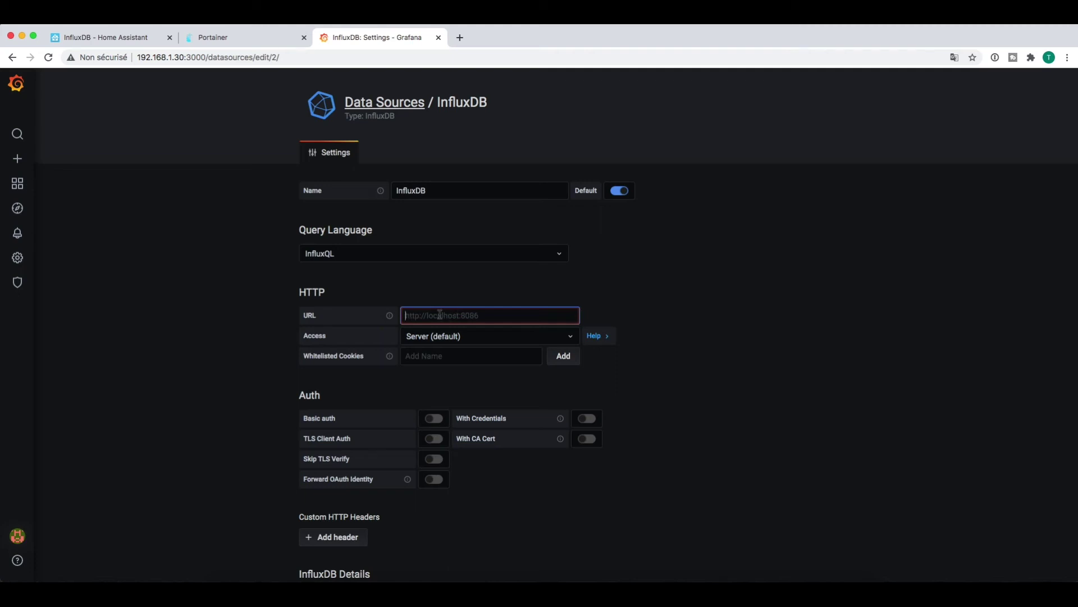
pyautogui.write('http://192.168.1.30:8086')
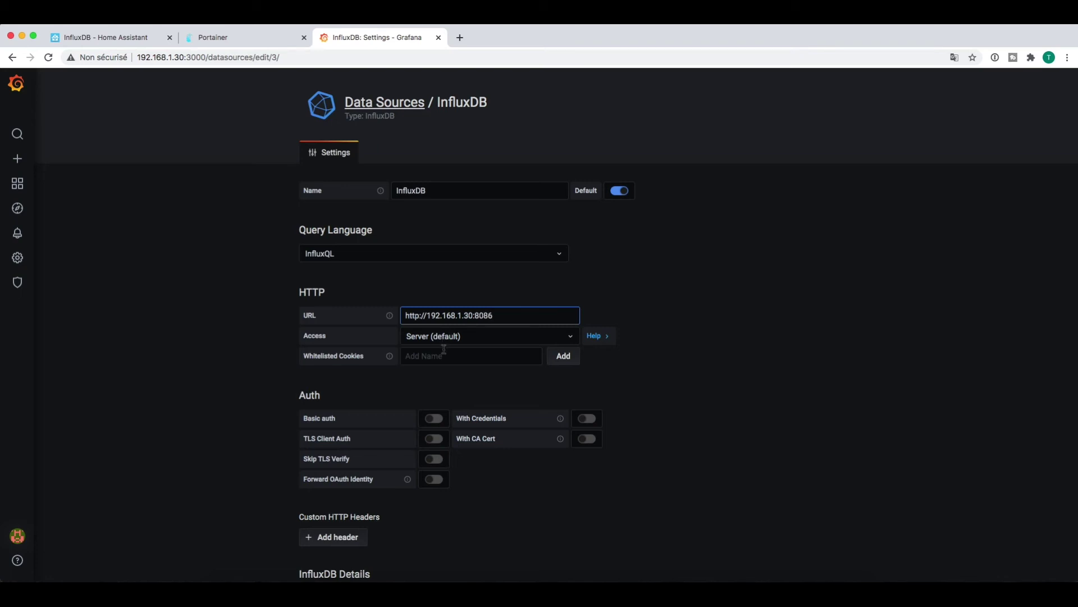
pyautogui.scroll(-5, 444, 349)
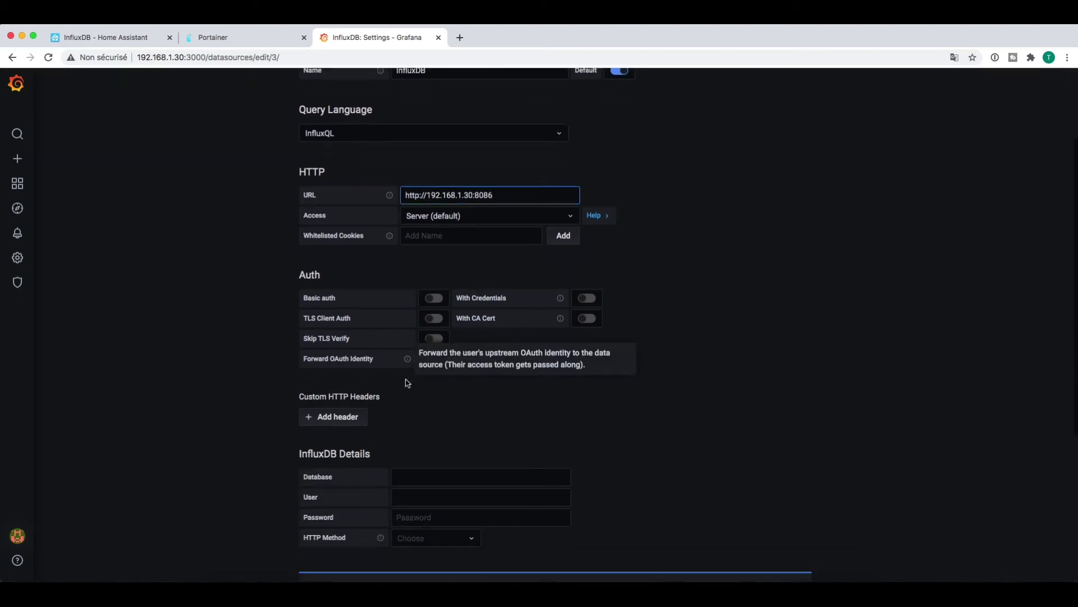
pyautogui.click(411, 430)
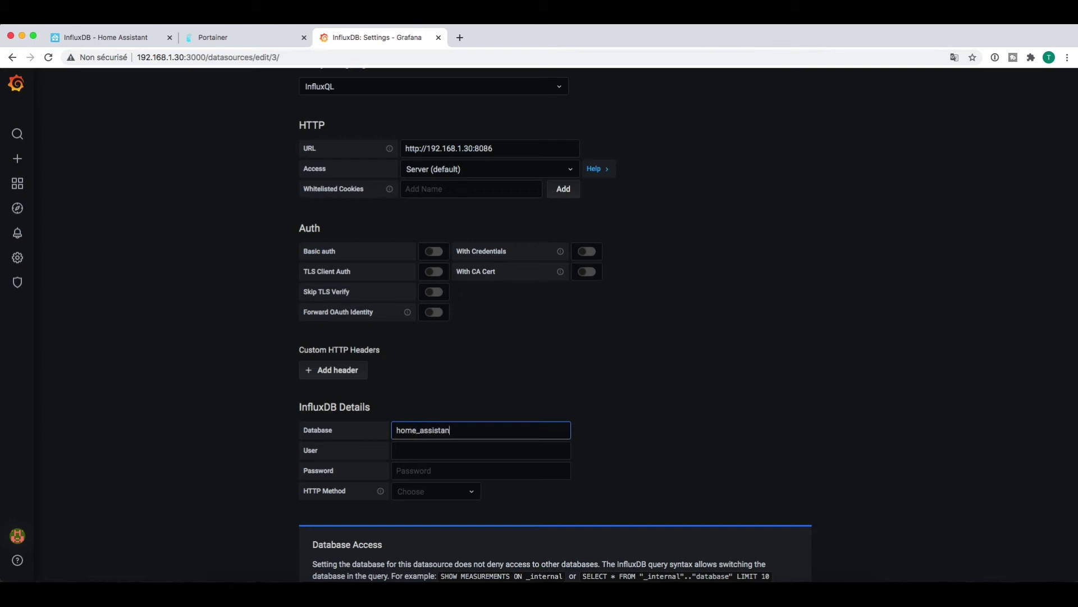
pyautogui.click(406, 449)
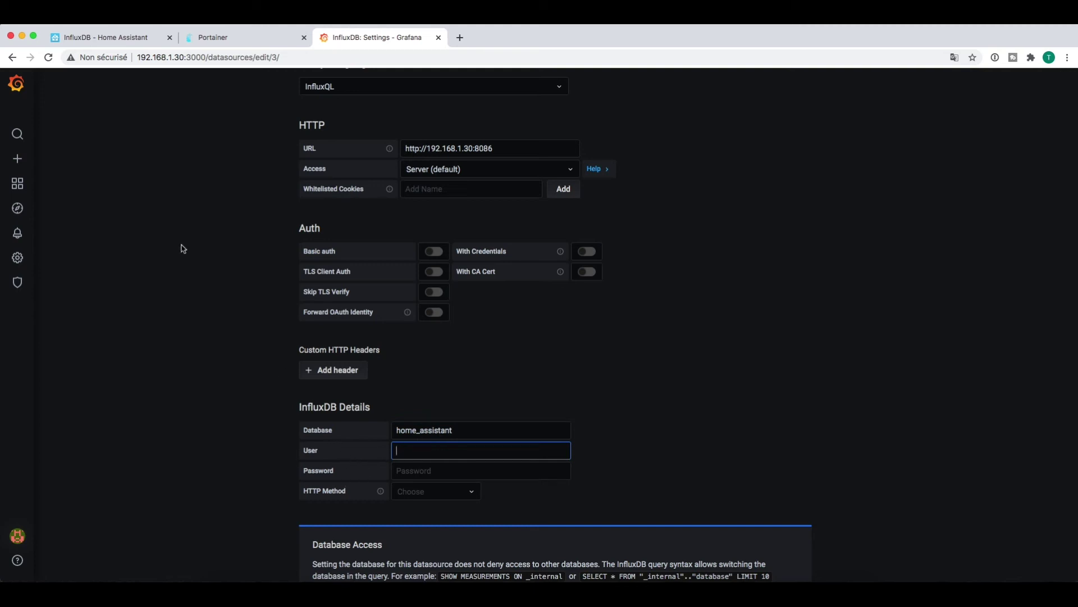
# - Switch to the InfluxDB admin in Home Assistant and create a user named grafana, filling in the account password
pyautogui.click(116, 37)
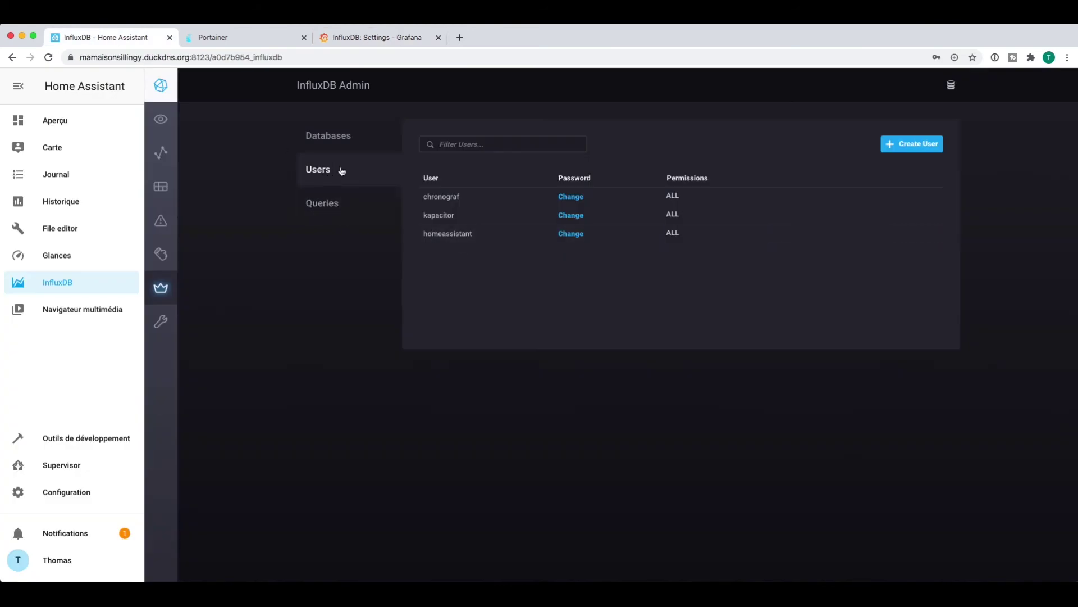
pyautogui.click(904, 147)
pyautogui.write('grafana')
pyautogui.press('Tab')
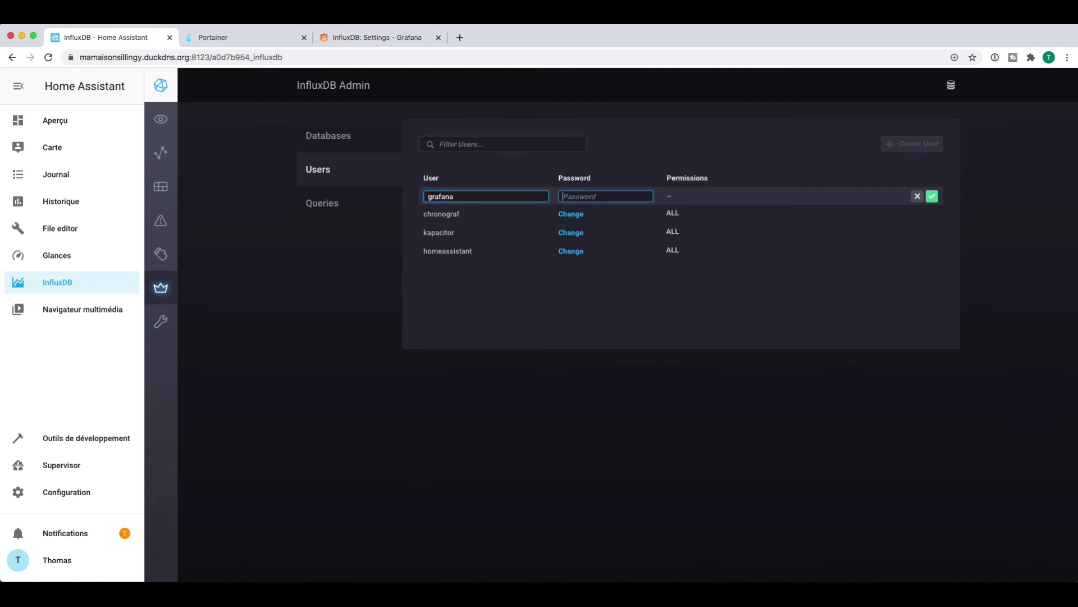
pyautogui.press('super+v')
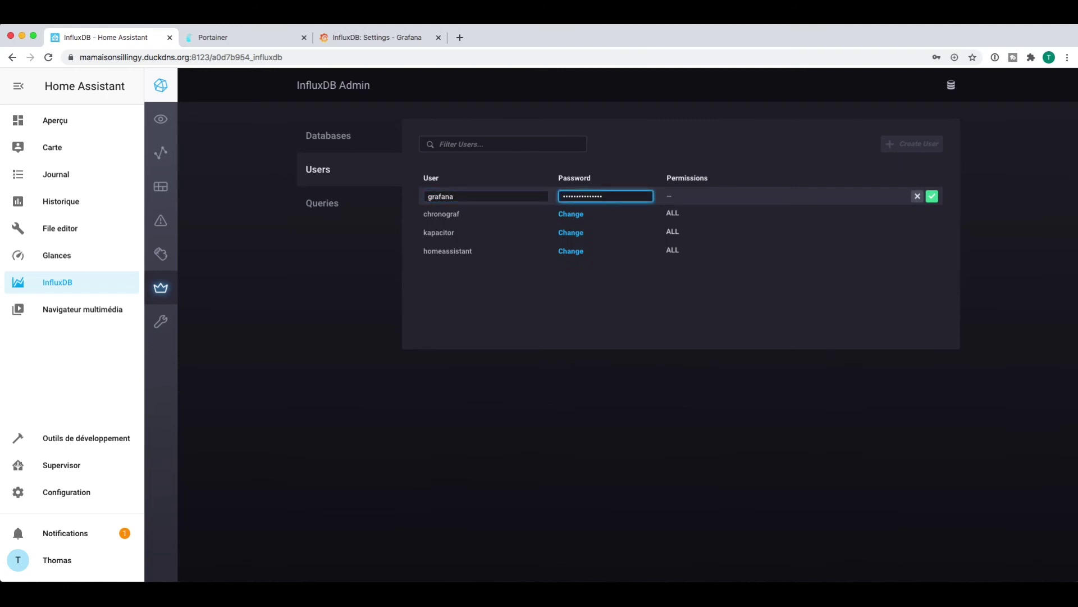
pyautogui.click(932, 196)
# - Grant the grafana user ALL permissions in InfluxDB
pyautogui.click(697, 203)
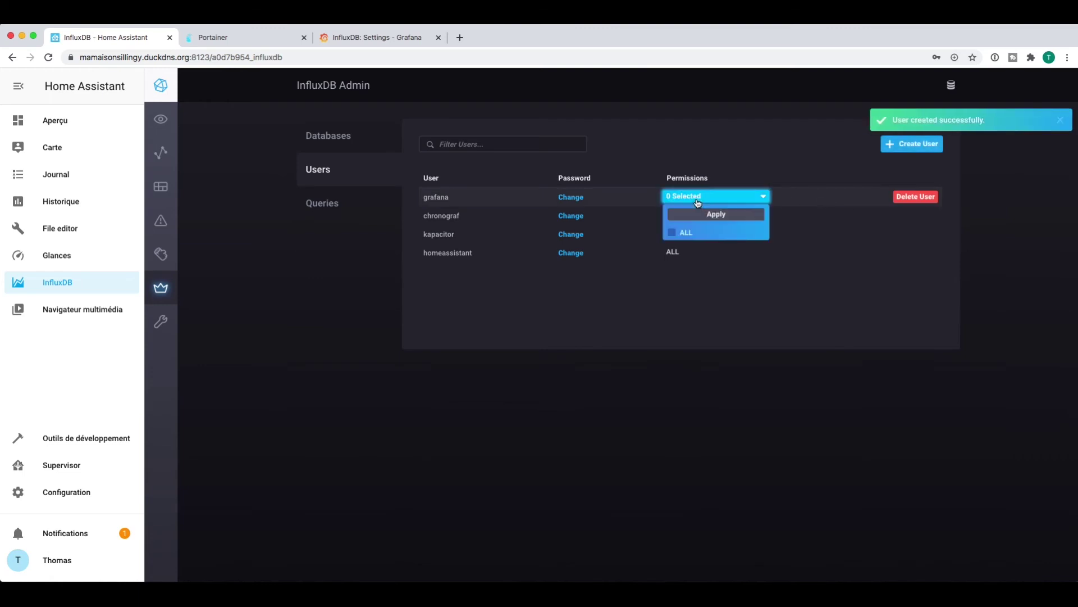
pyautogui.click(706, 236)
pyautogui.click(716, 214)
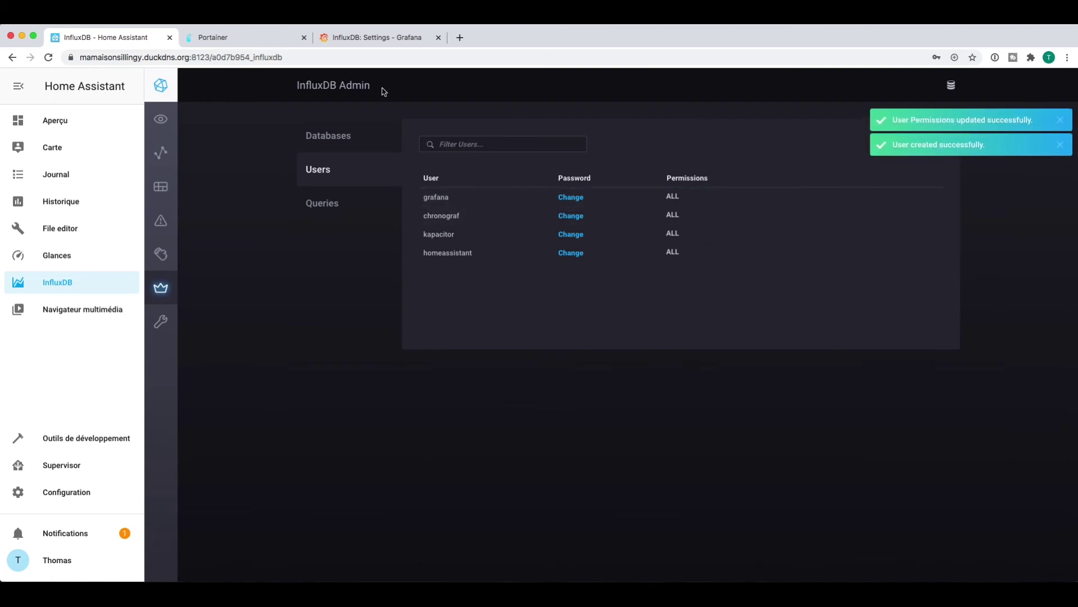
# - Back in Grafana, enter the user grafana and the account password for the data source, with GET as HTTP method
pyautogui.click(368, 39)
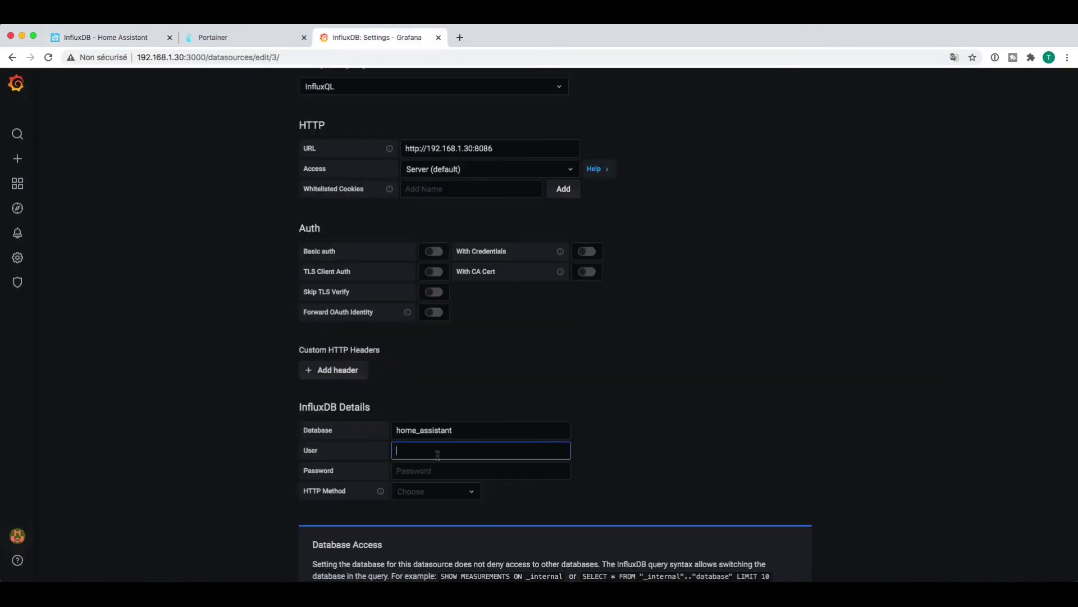
pyautogui.press('Tab')
pyautogui.press('super+v')
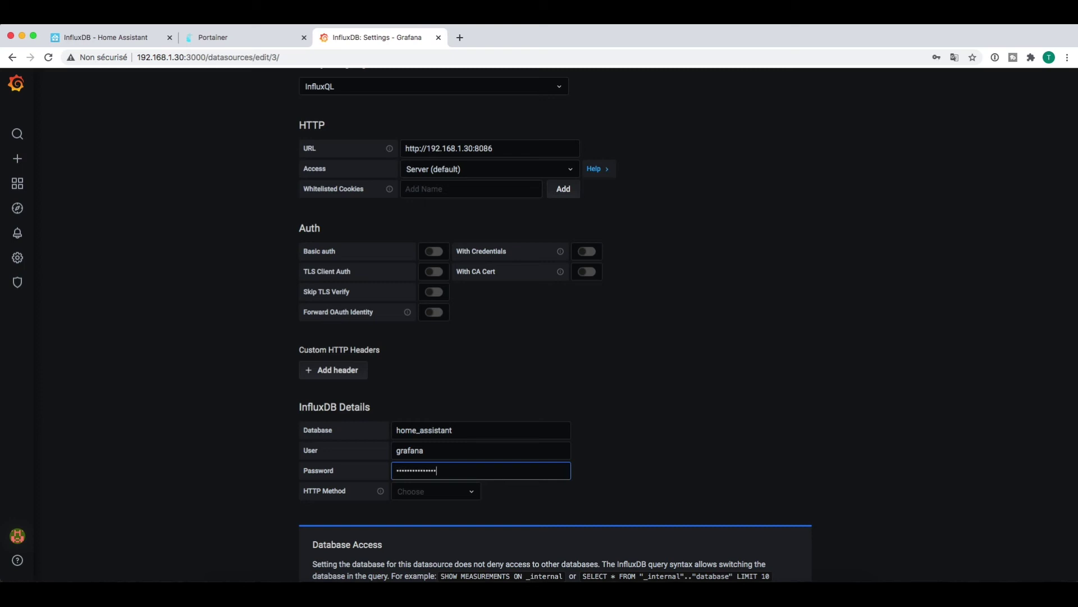
pyautogui.click(458, 496)
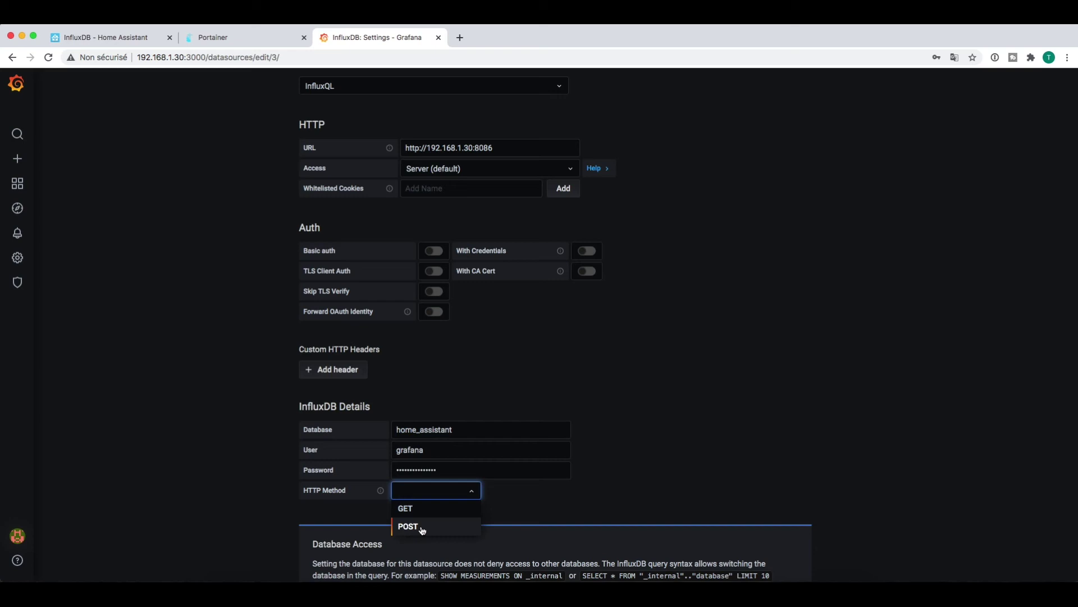
pyautogui.click(406, 508)
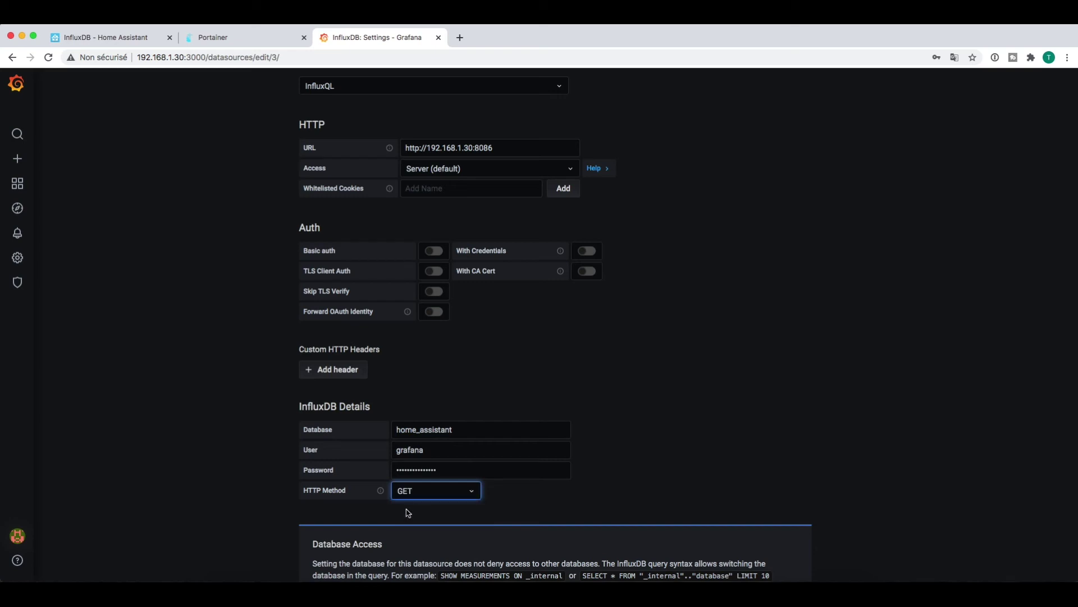
# - Save and test the InfluxDB data source, declining to store the login in 1Password, and review its settings
pyautogui.scroll(-4, 651, 482)
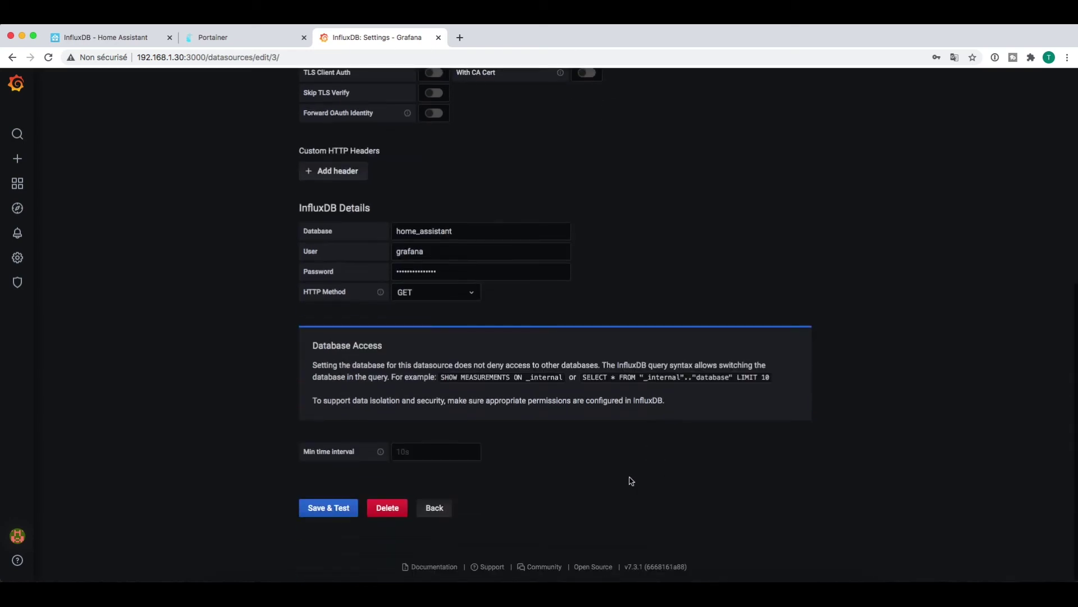
pyautogui.click(329, 508)
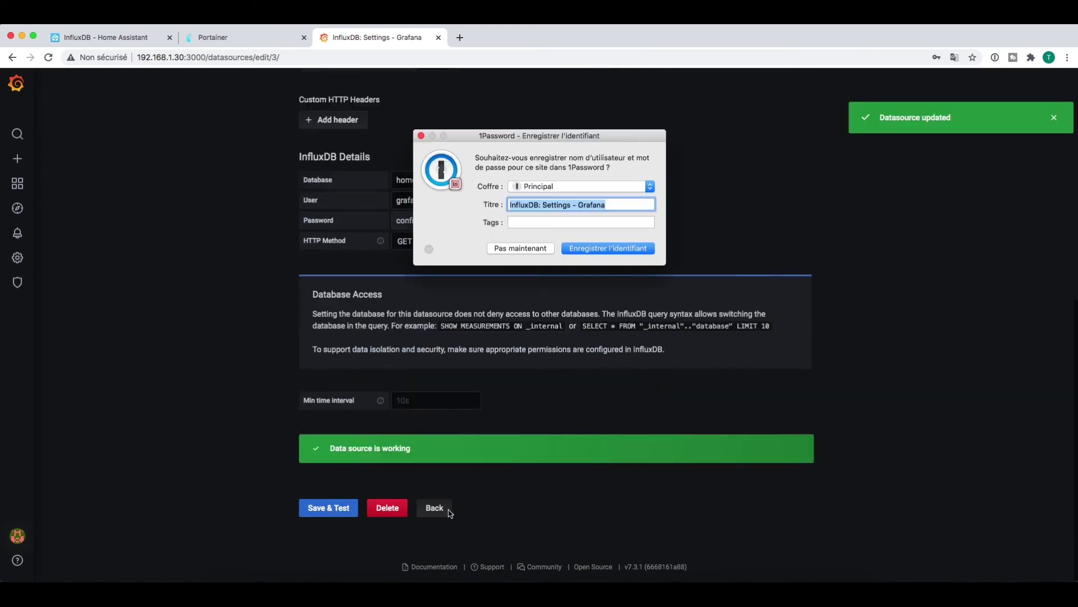
pyautogui.click(529, 247)
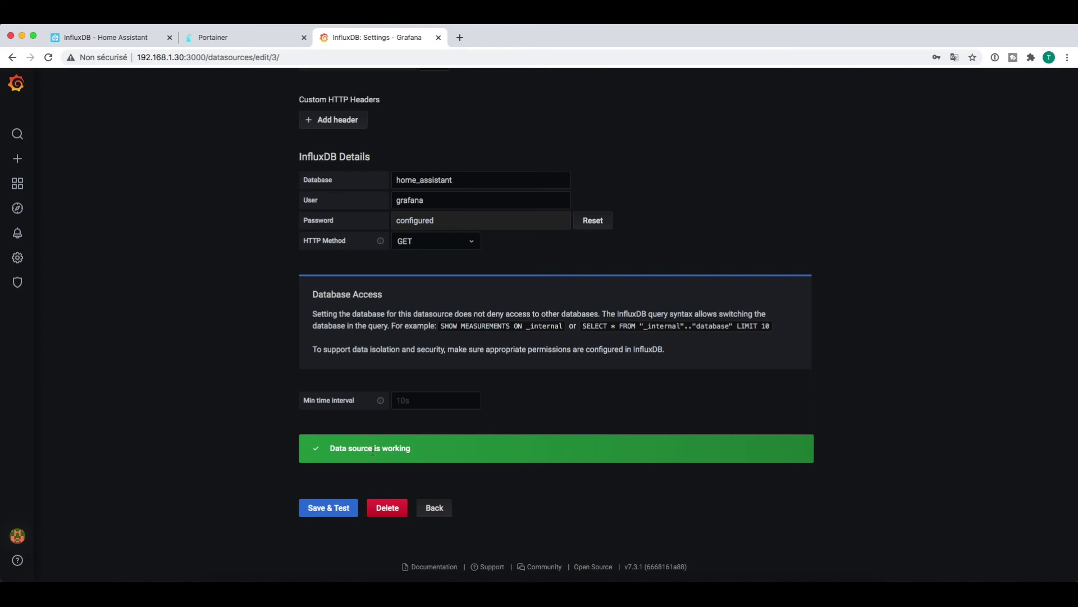
pyautogui.scroll(3, 380, 400)
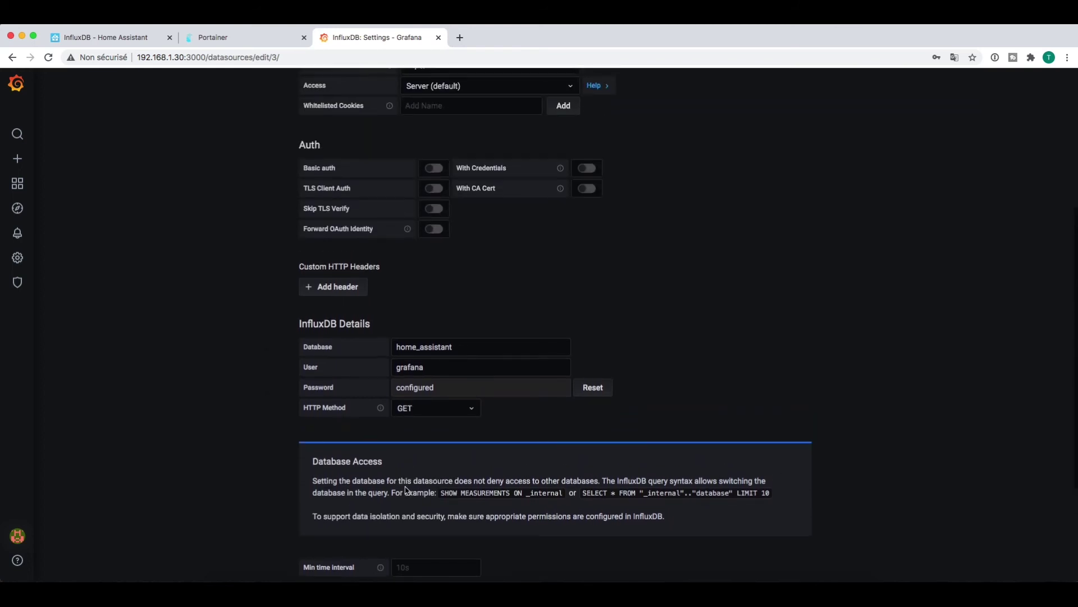
pyautogui.scroll(-3, 340, 492)
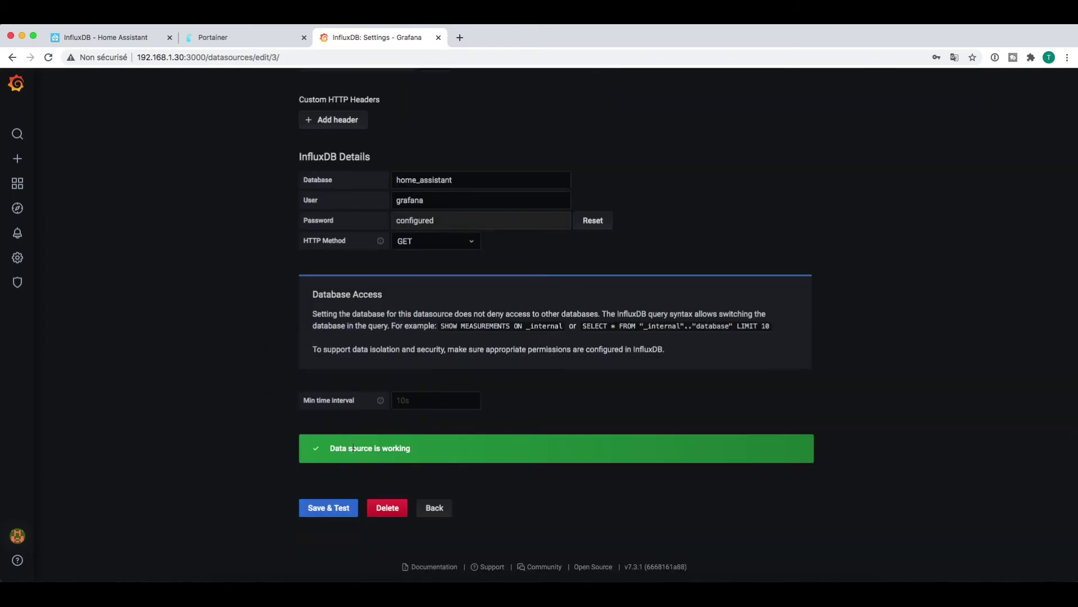
pyautogui.scroll(7, 328, 216)
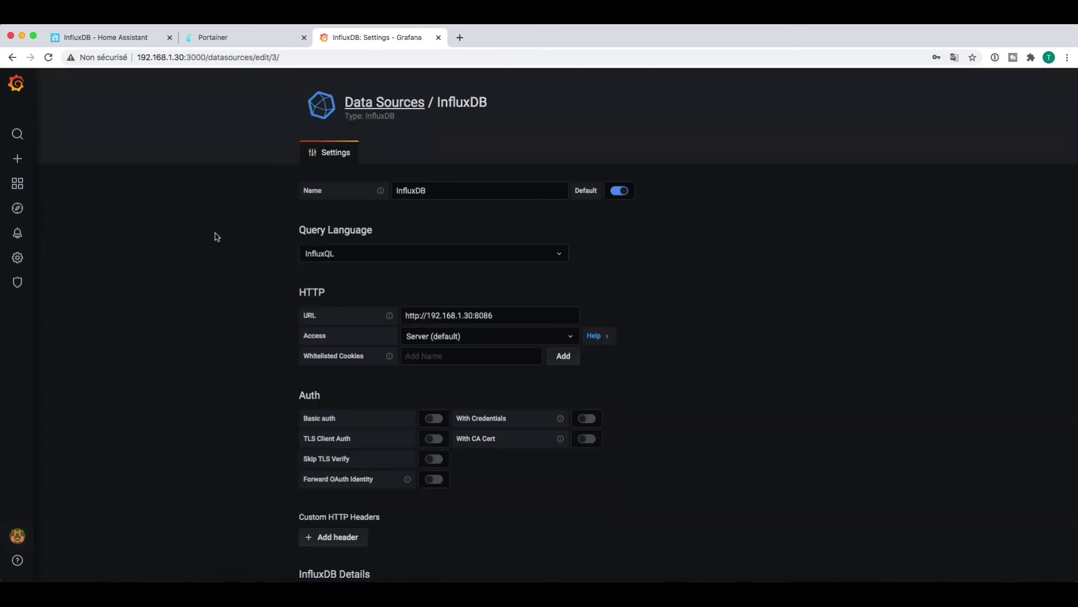
# - Leave the data source settings, create a new dashboard and add a new panel to it
pyautogui.click(19, 185)
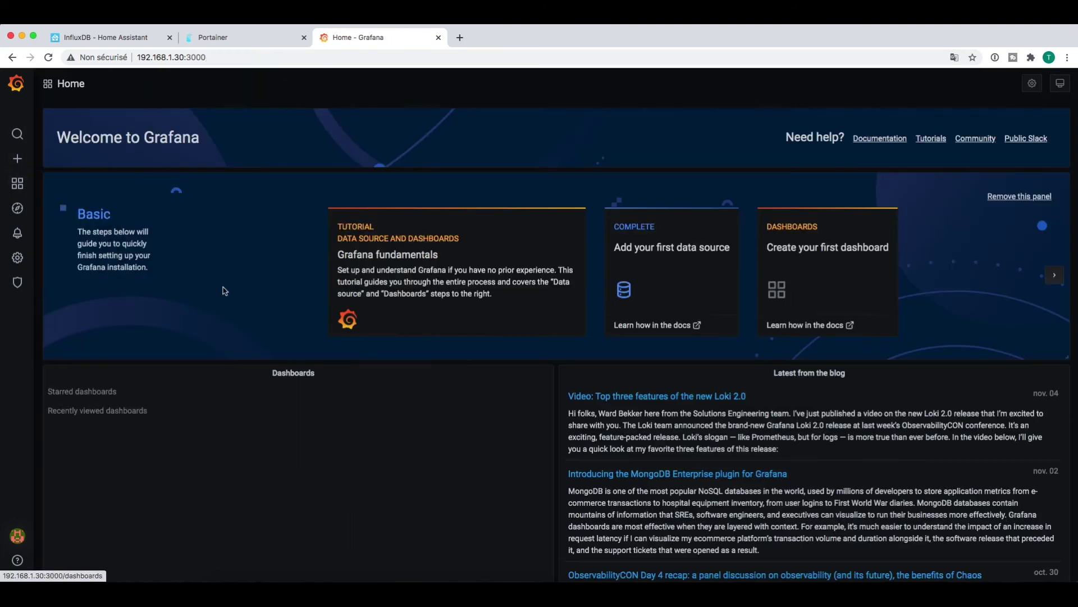
pyautogui.scroll(-1, 73, 183)
pyautogui.moveTo(12, 168)
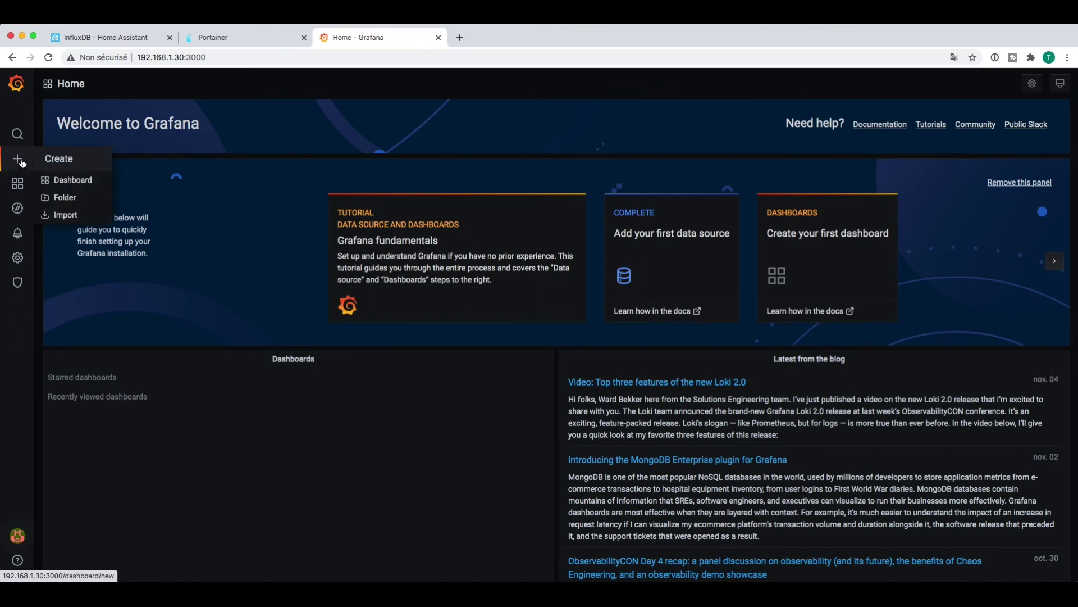
pyautogui.click(71, 180)
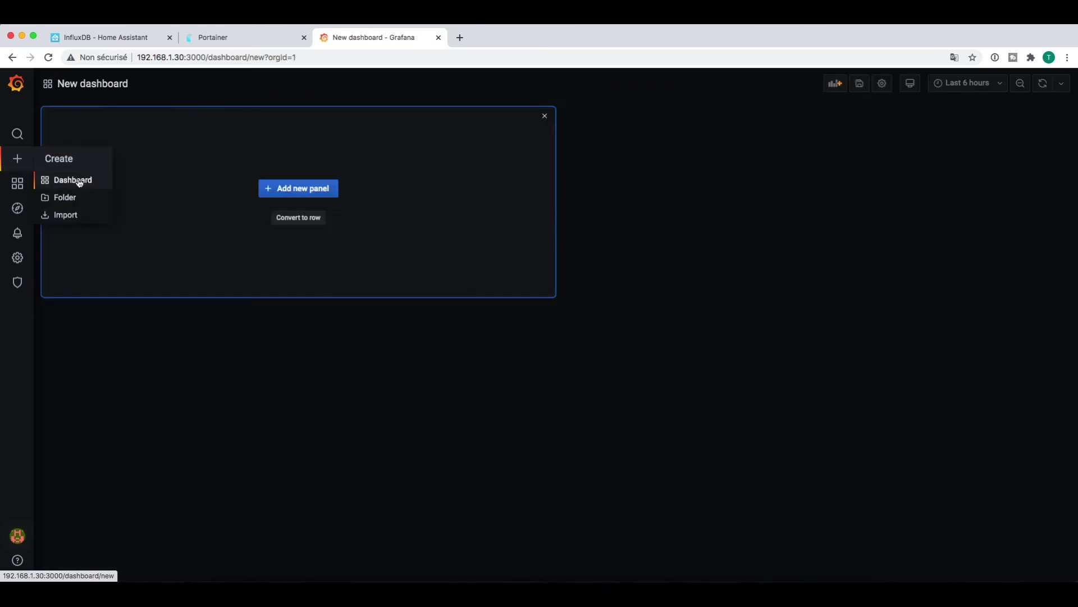
pyautogui.click(308, 189)
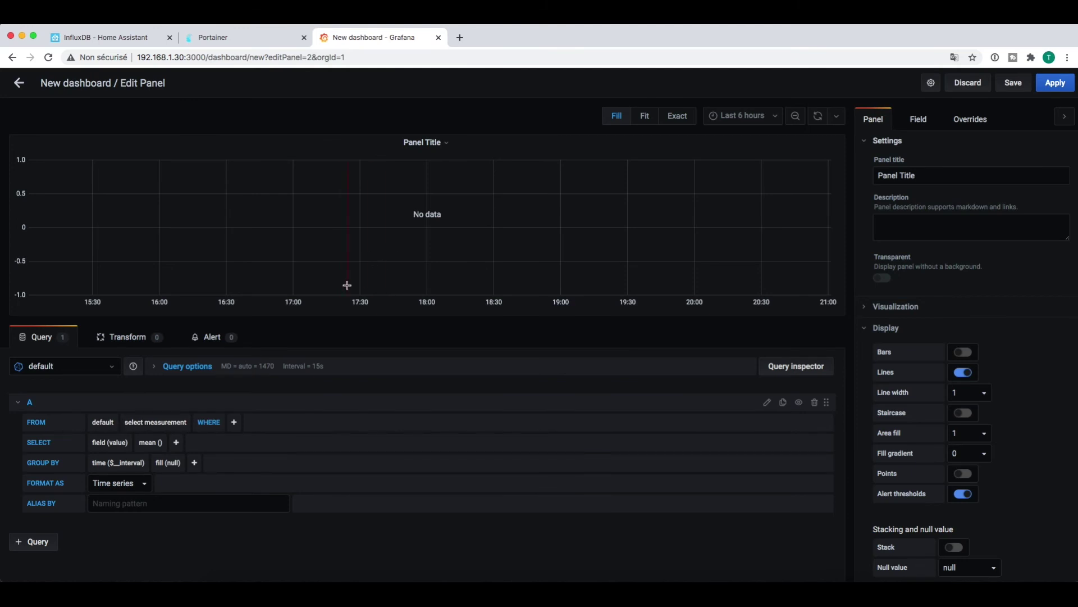
# - Select °C as the measurement in the FROM clause of query A
pyautogui.click(166, 422)
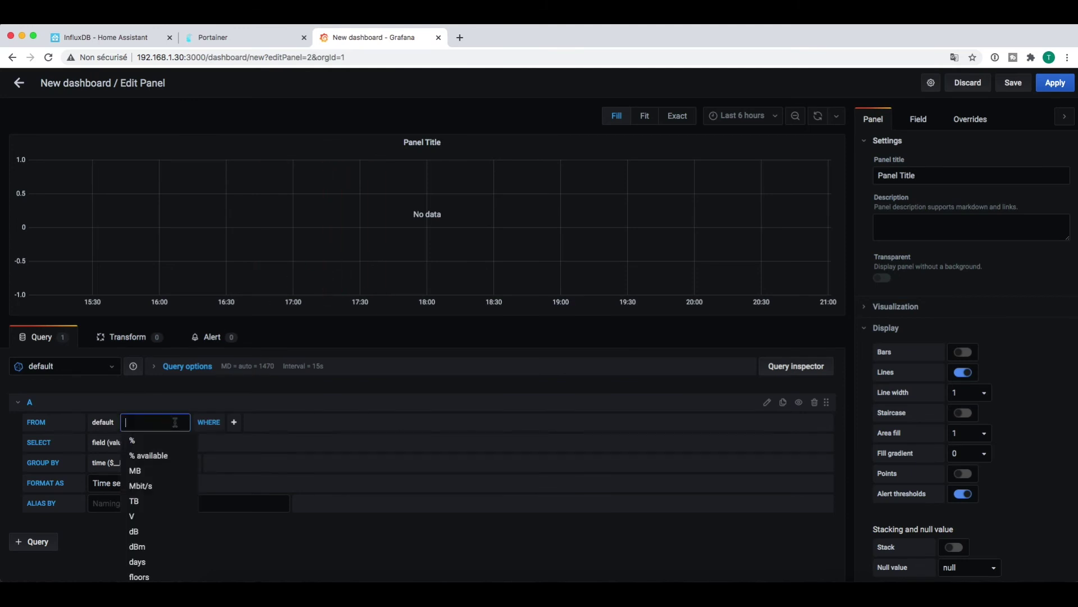
pyautogui.scroll(-1, 169, 490)
pyautogui.scroll(-6, 169, 490)
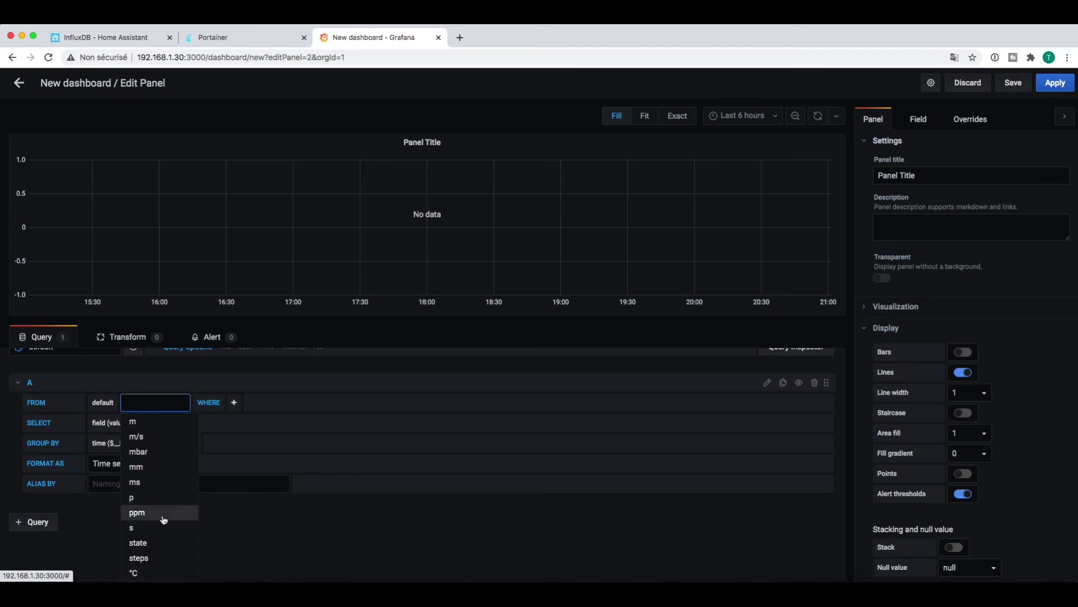
pyautogui.click(152, 575)
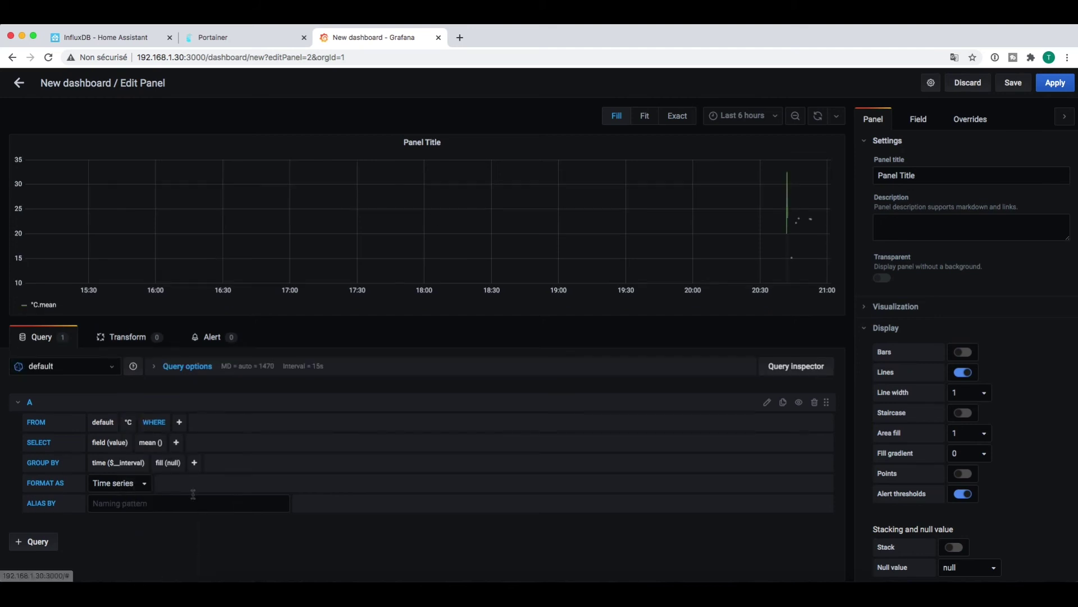
# - Add a WHERE condition to query A with entity_id equal to netatmo_maison_temperature
pyautogui.click(179, 424)
pyautogui.click(196, 459)
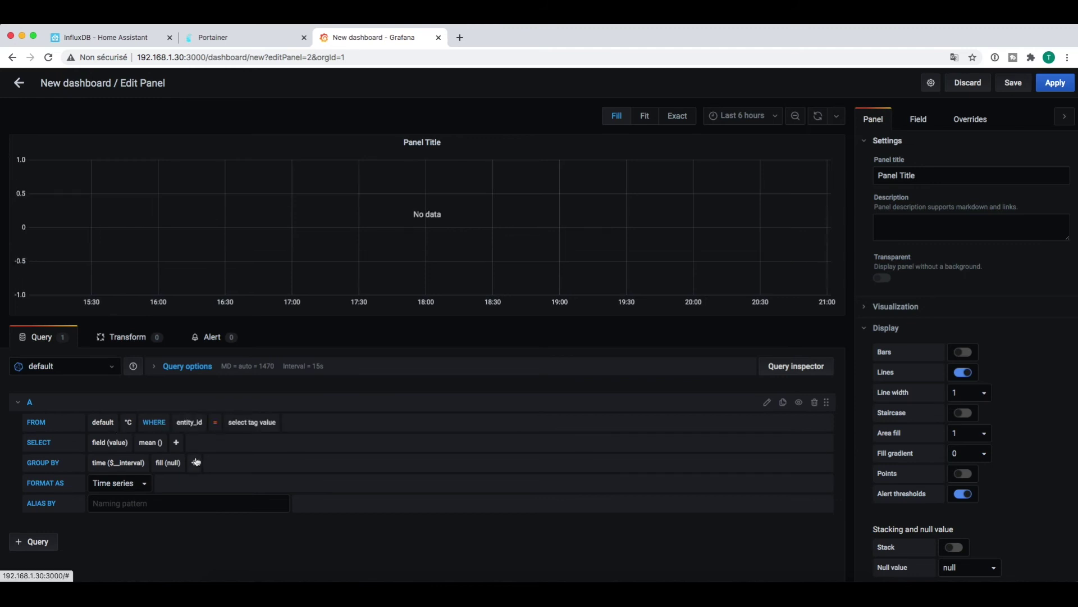
pyautogui.click(257, 424)
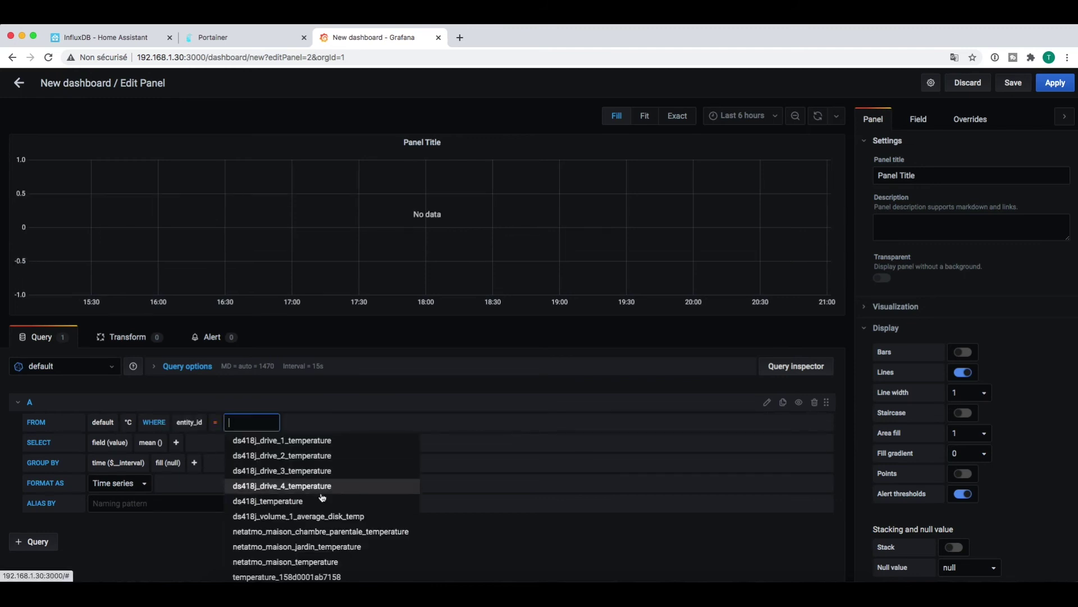
pyautogui.scroll(-3, 325, 504)
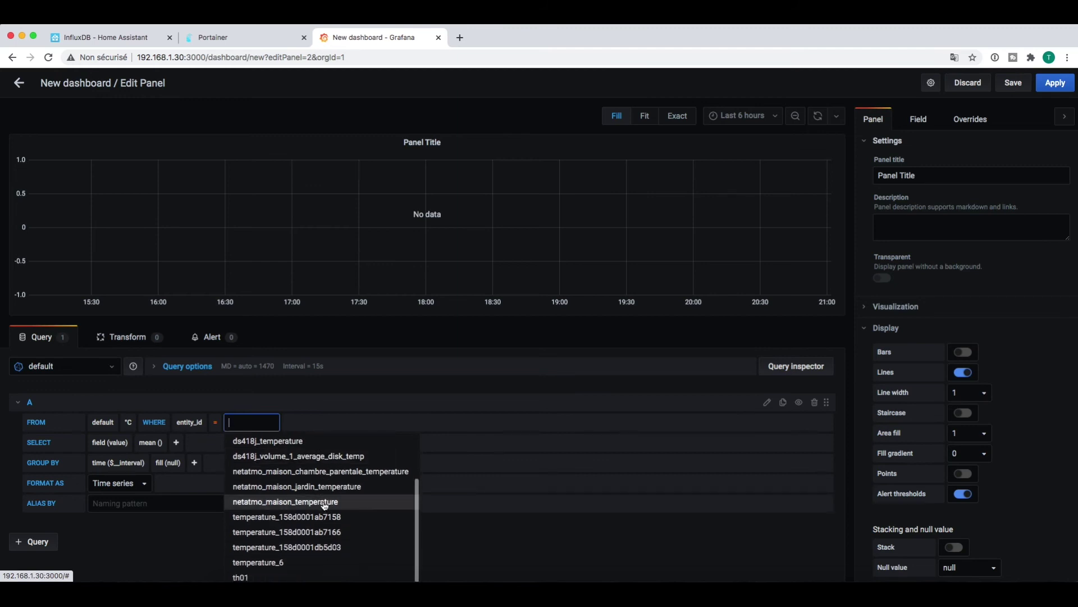
pyautogui.scroll(-1, 325, 505)
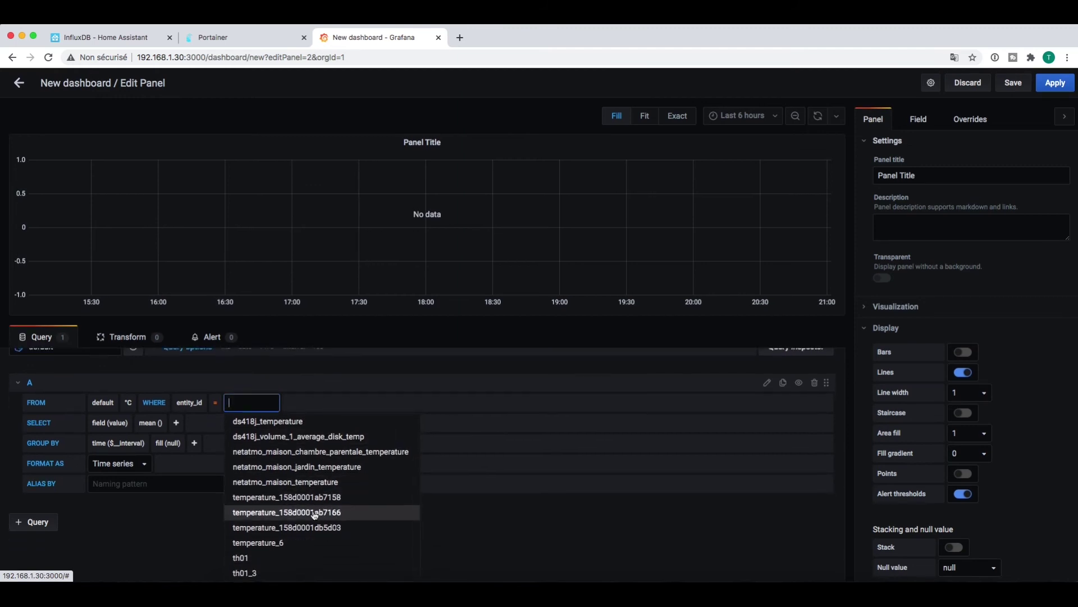
pyautogui.click(290, 467)
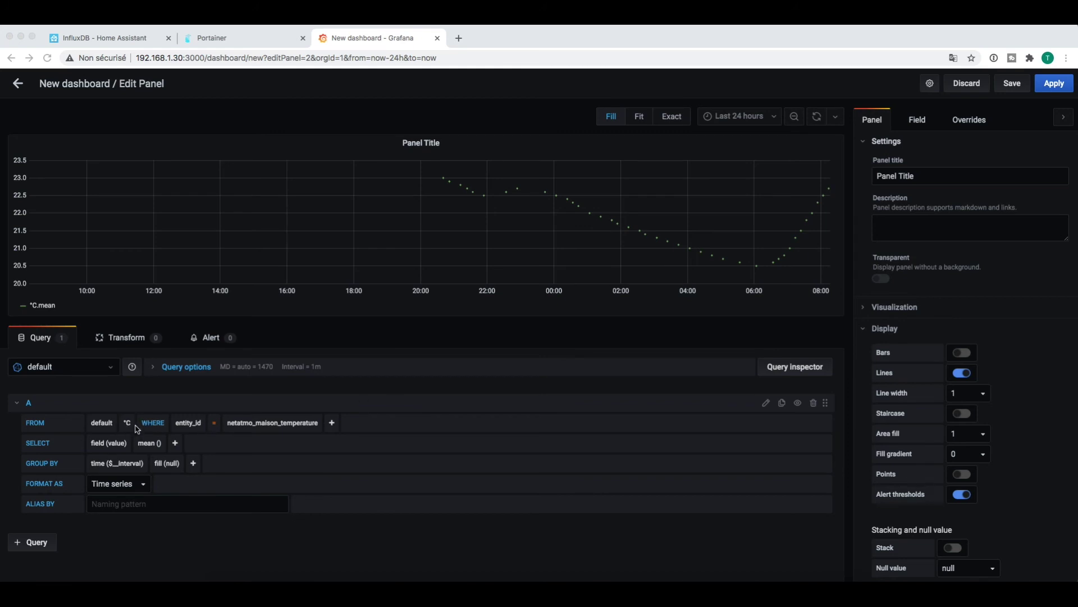
pyautogui.click(274, 425)
pyautogui.scroll(-1, 285, 472)
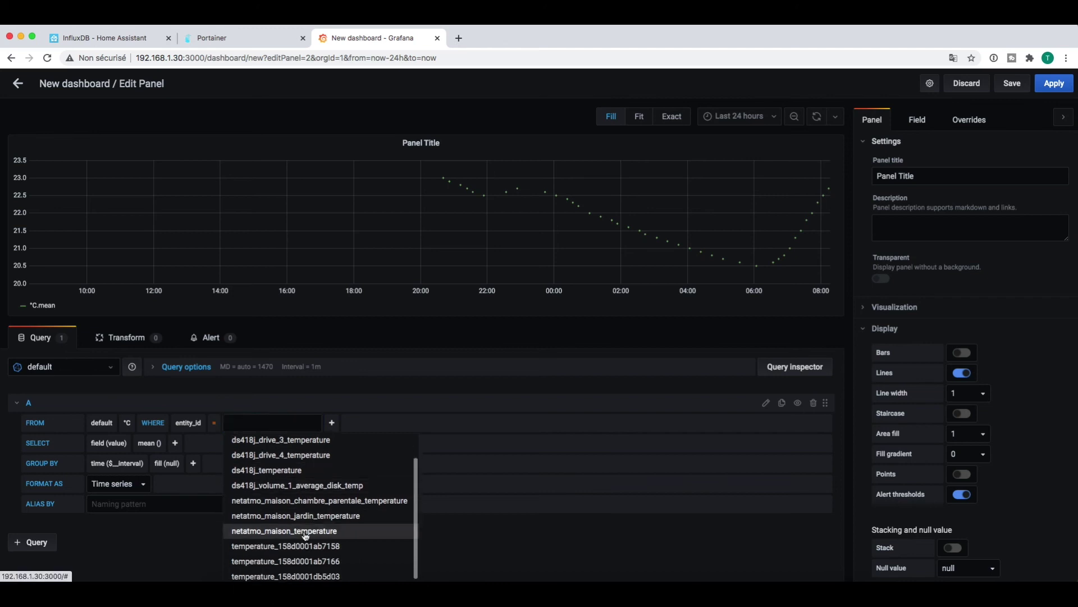
pyautogui.click(312, 529)
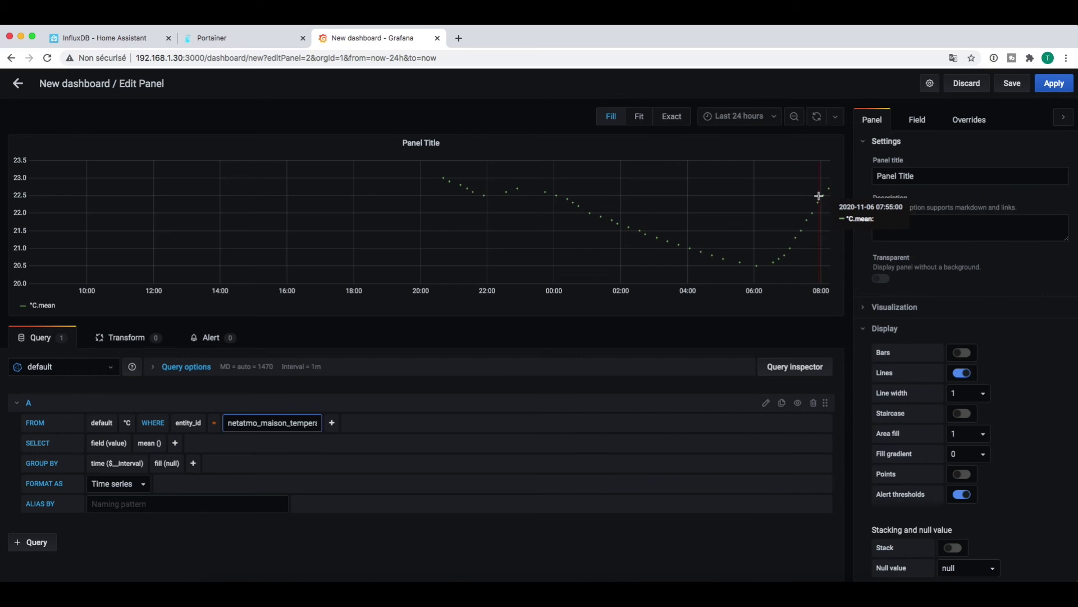
# - Preview the temperature query with the Gauge, Bar gauge and Stat visualizations, and return the panel to Graph
pyautogui.click(873, 327)
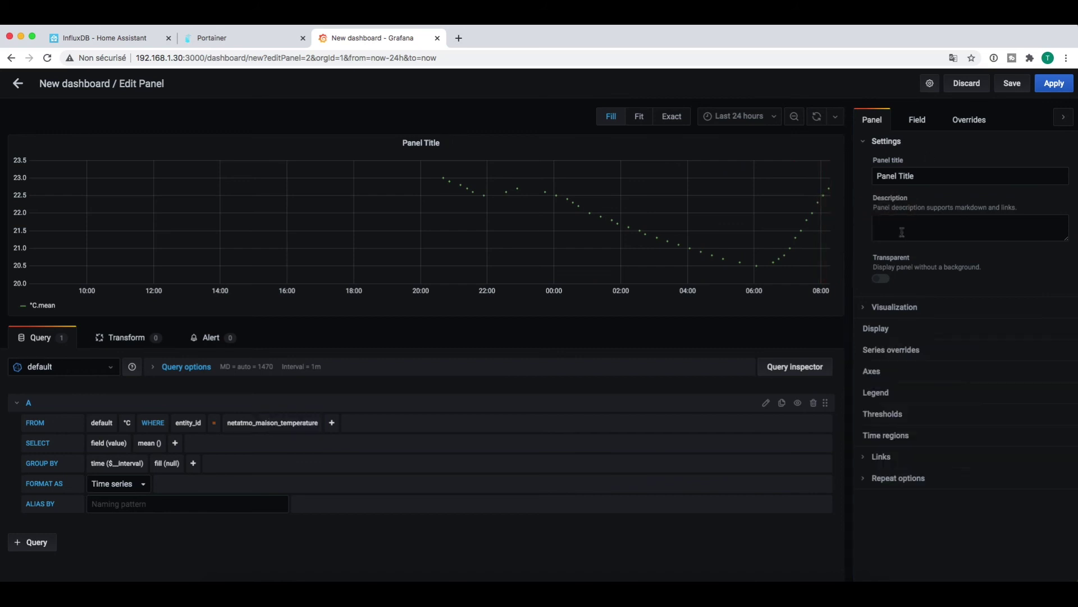
pyautogui.click(864, 307)
pyautogui.click(919, 378)
pyautogui.click(862, 310)
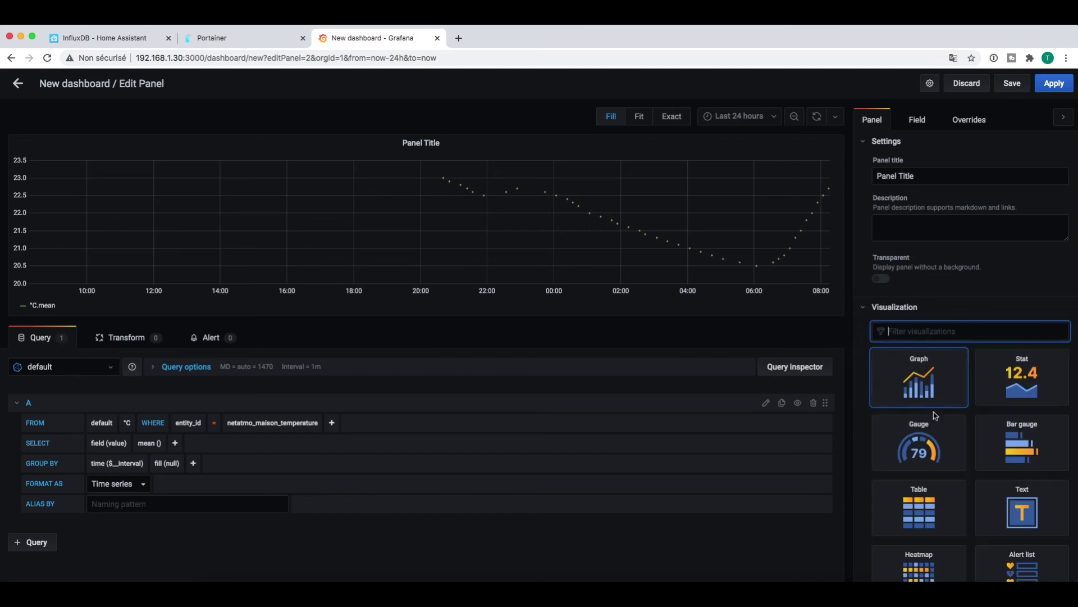
pyautogui.click(935, 448)
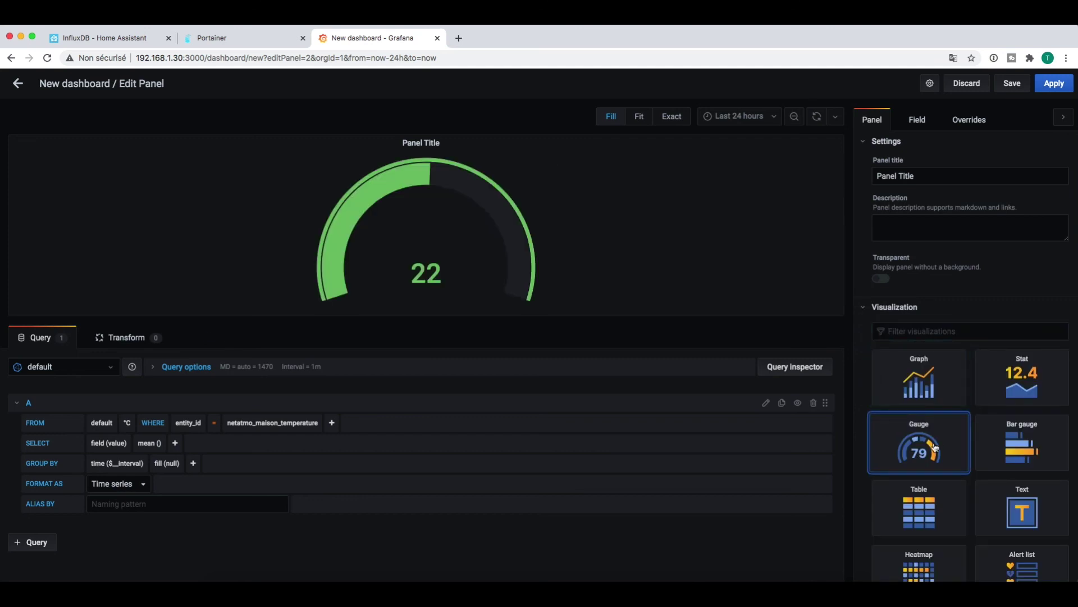
pyautogui.click(1014, 438)
pyautogui.click(1011, 385)
pyautogui.click(940, 382)
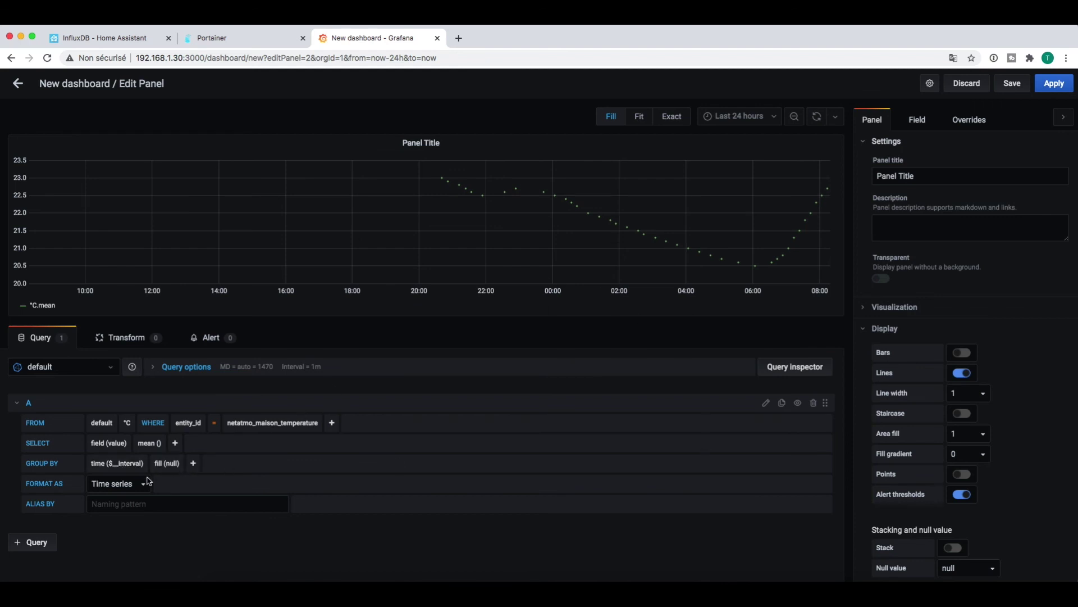
# - Set the GROUP BY fill option of query A to linear
pyautogui.click(168, 463)
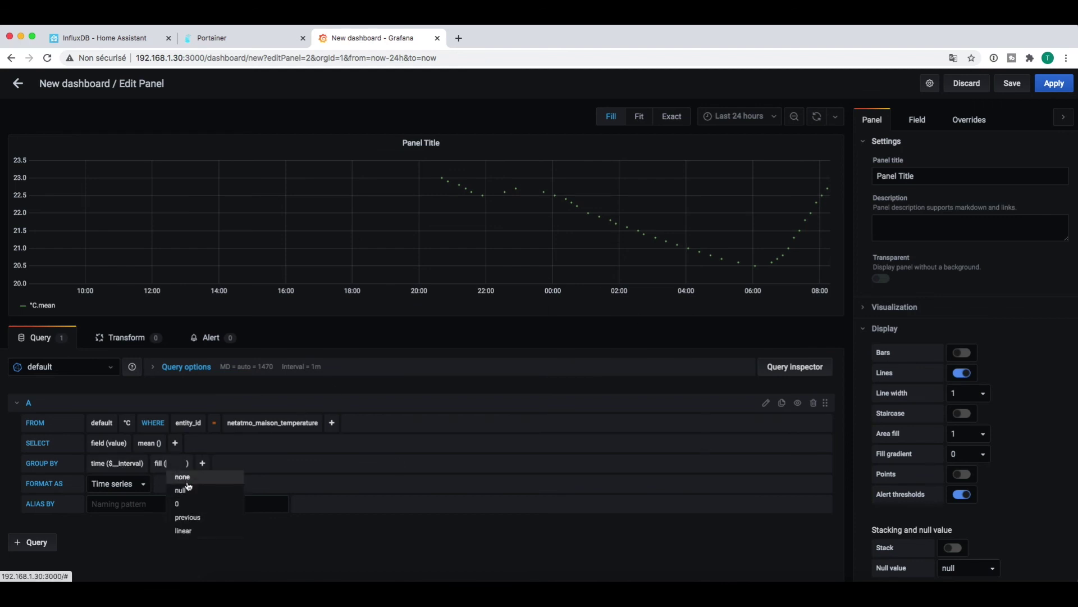
pyautogui.click(195, 529)
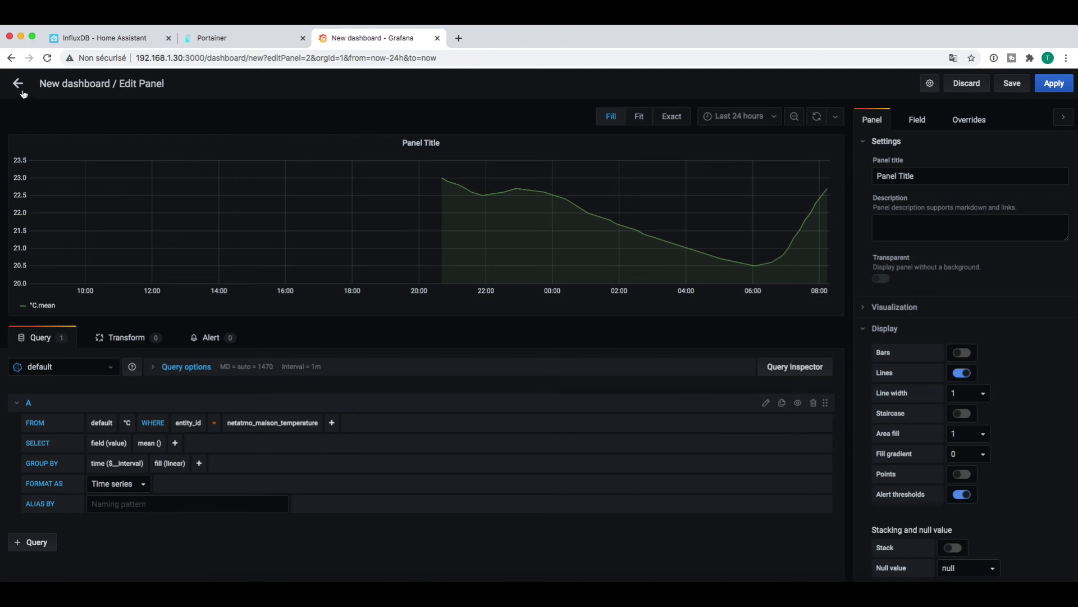
# - Review the tag keys and entity_id values offered in query A's WHERE clause, keeping entity_id equal to netatmo_maison_temperature
pyautogui.click(190, 422)
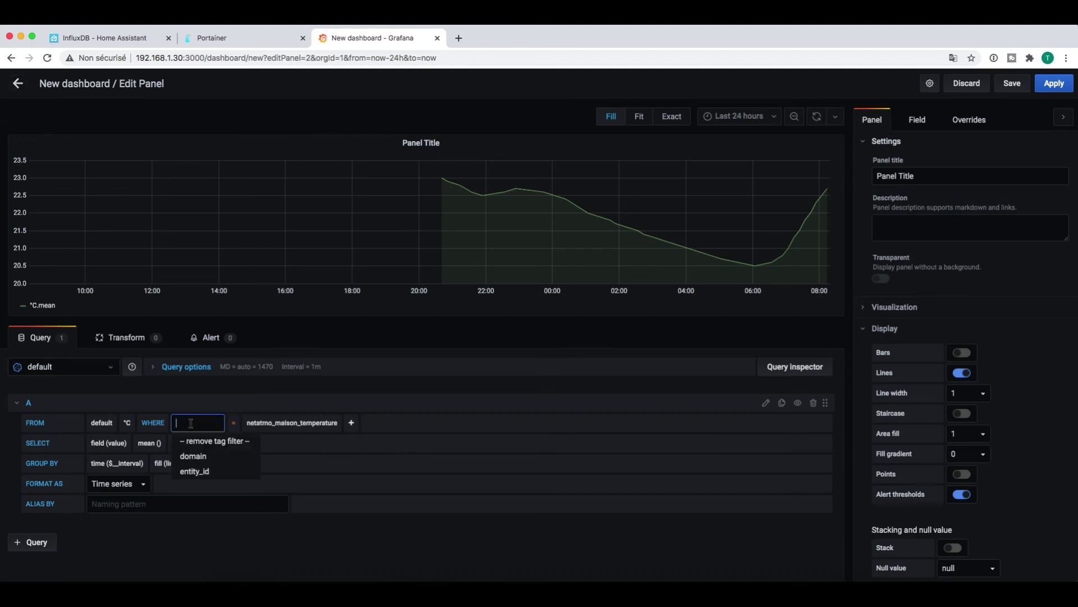
pyautogui.click(194, 471)
pyautogui.click(280, 422)
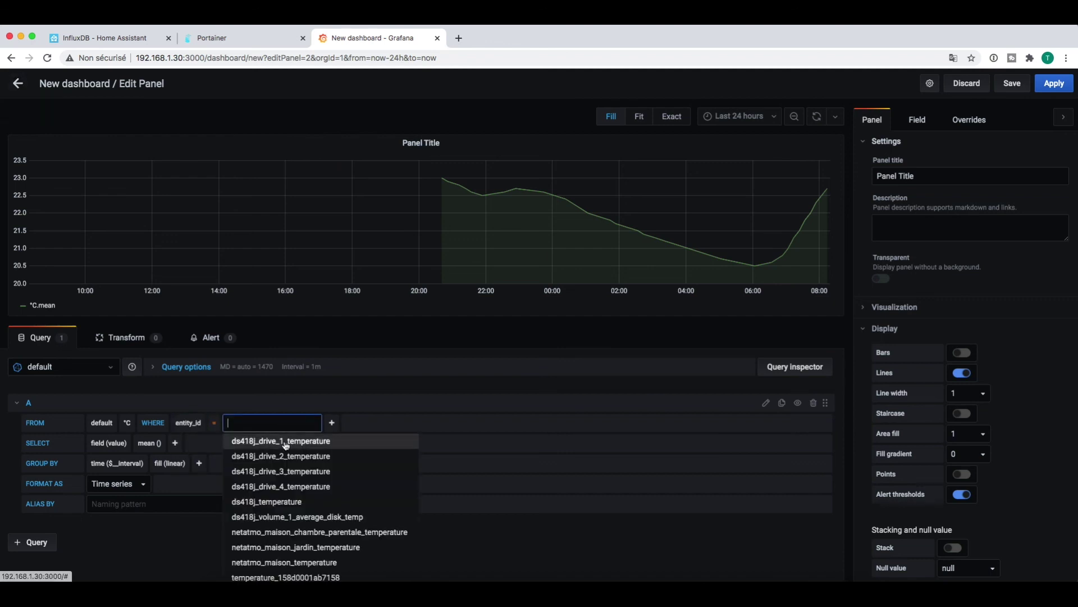
pyautogui.scroll(-1, 326, 509)
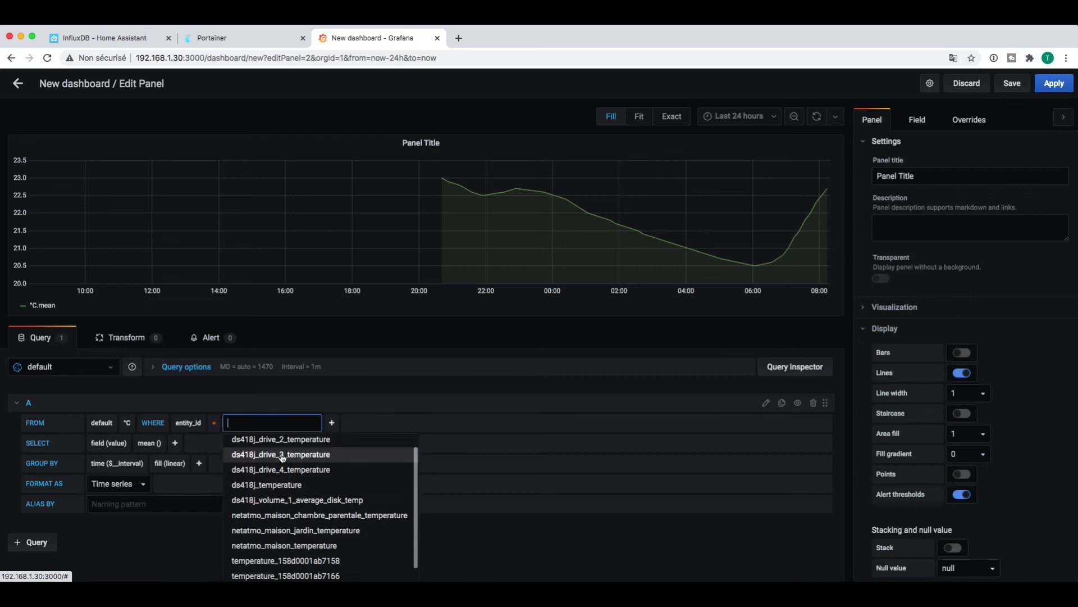
pyautogui.click(384, 422)
pyautogui.click(262, 423)
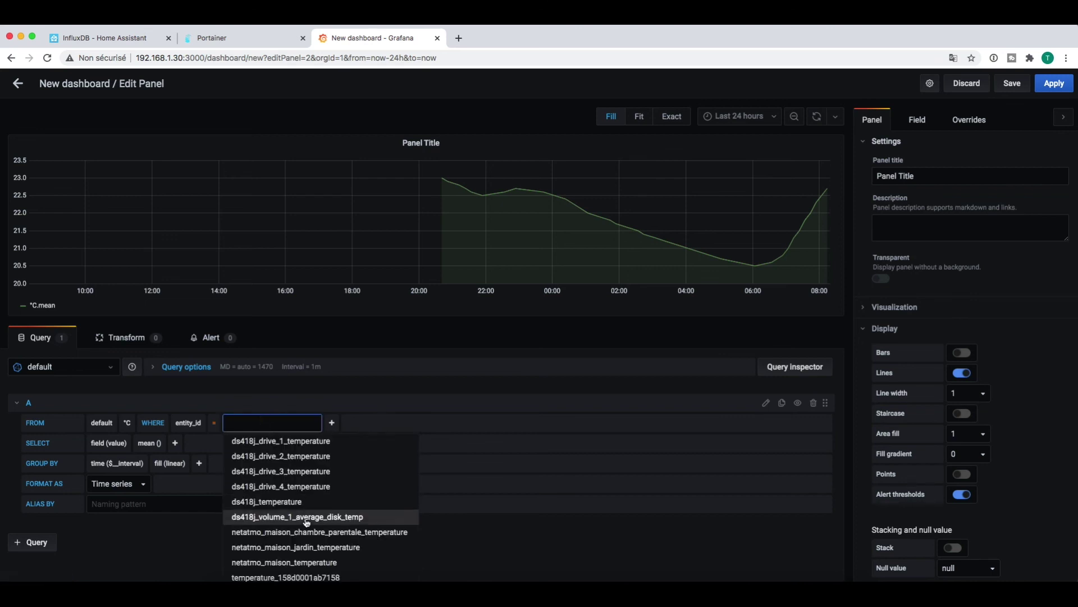
pyautogui.click(284, 561)
# - Switch the temperature panel to the Gauge visualization and set query A's GROUP BY fill option to none
pyautogui.click(894, 307)
pyautogui.click(927, 449)
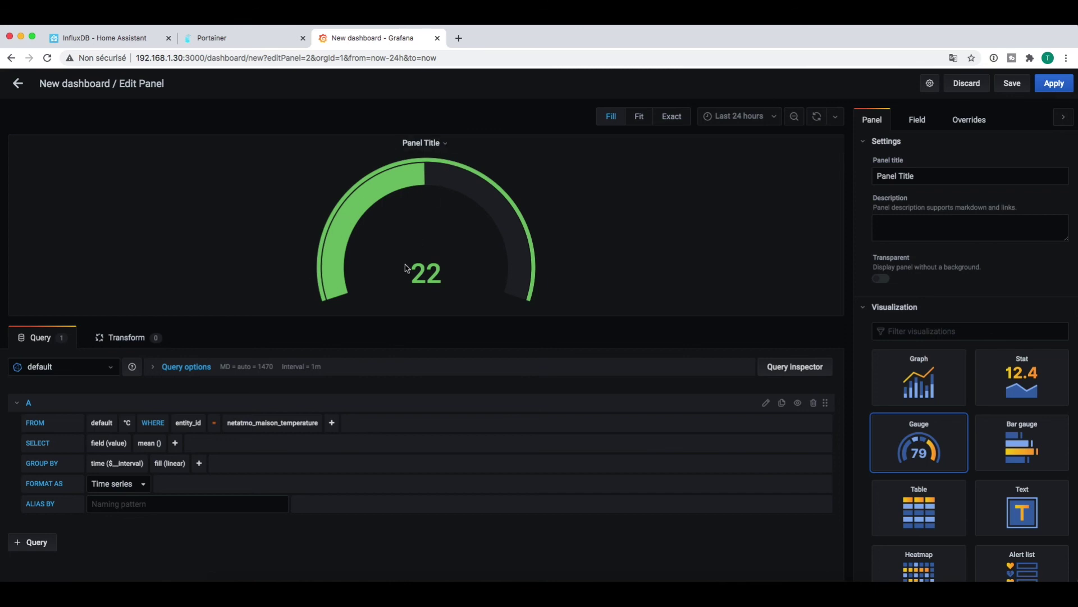
pyautogui.click(192, 463)
pyautogui.click(188, 475)
pyautogui.click(173, 463)
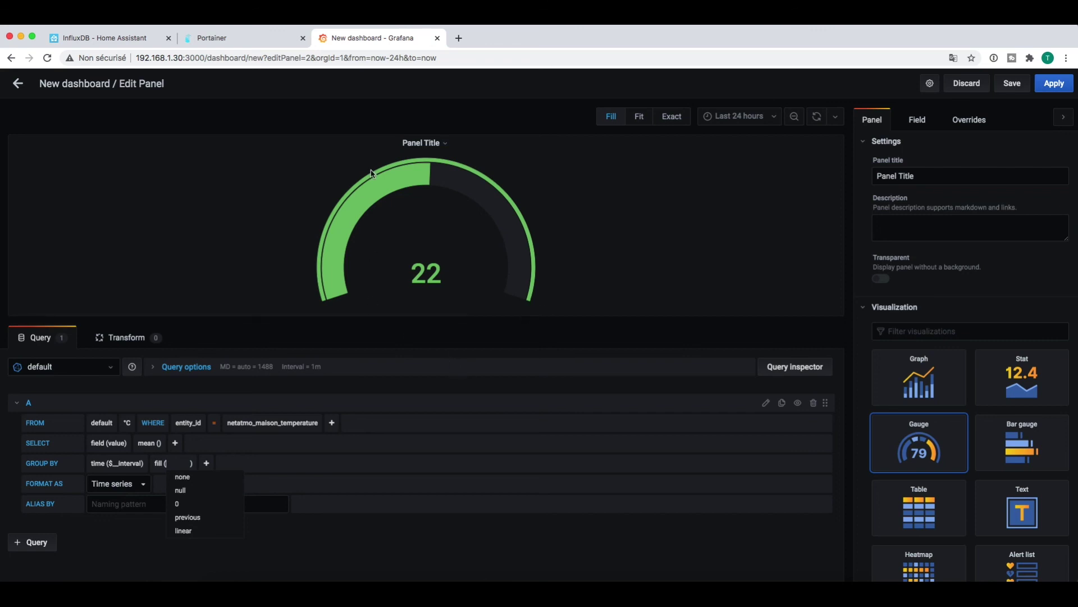
pyautogui.click(483, 241)
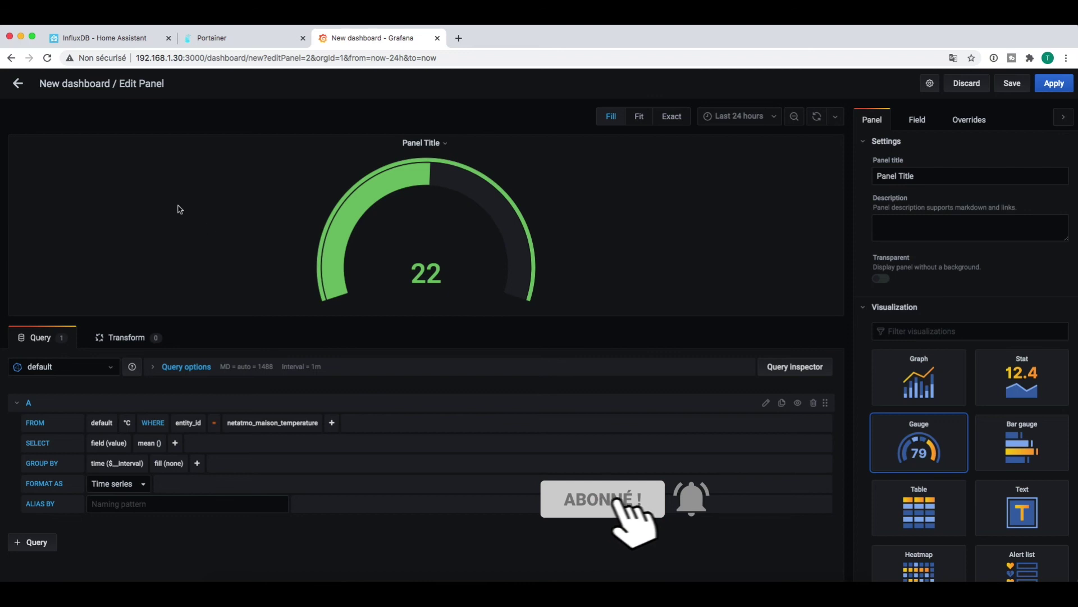
# - Return to the dashboard with the gauge in place and add a second new panel
pyautogui.click(19, 88)
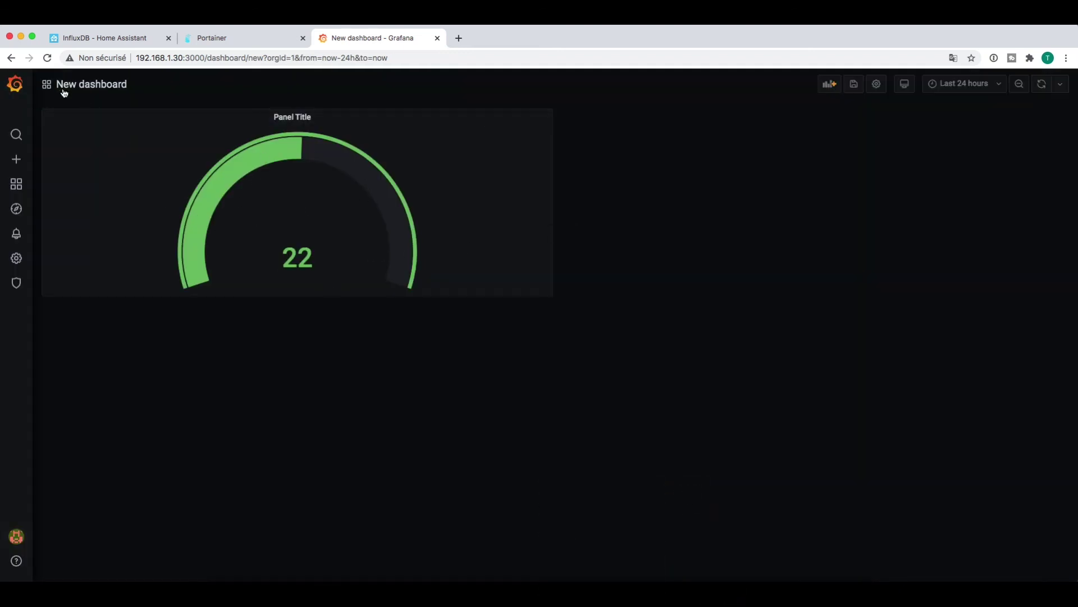
pyautogui.click(833, 86)
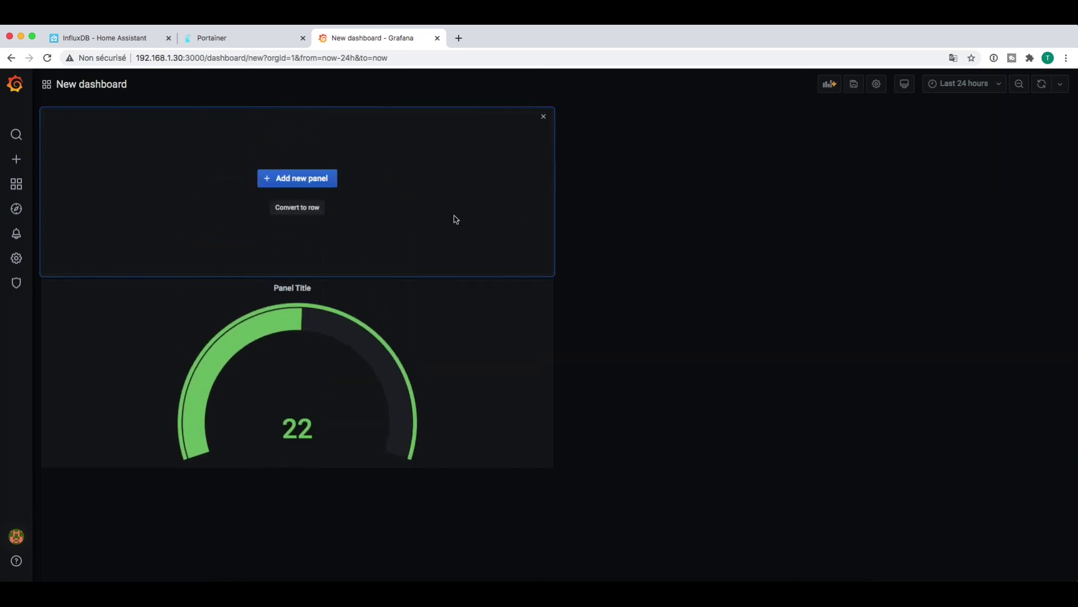
pyautogui.click(315, 178)
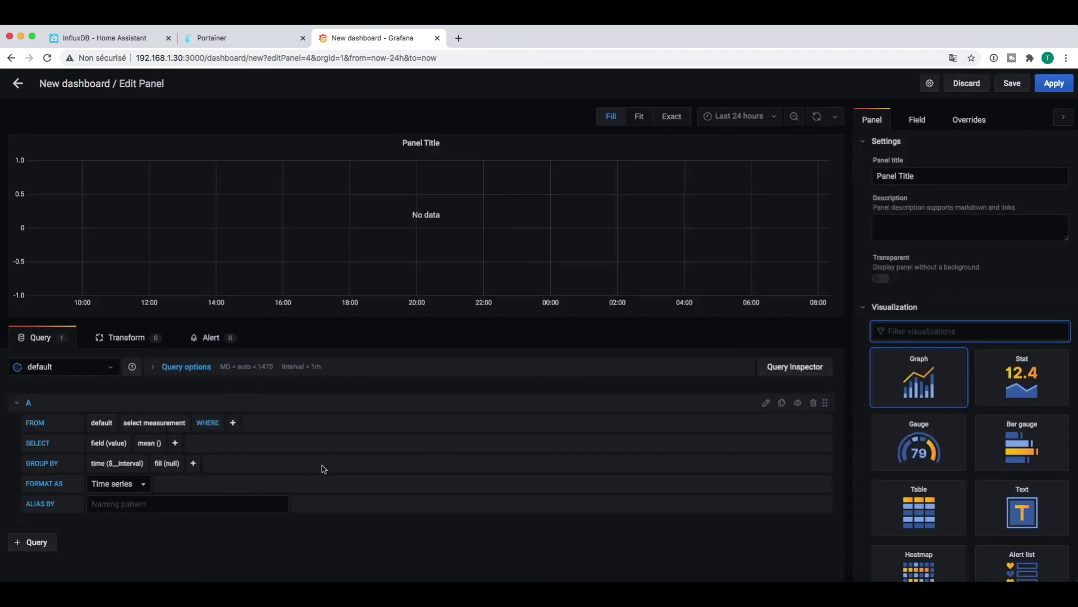
# - Set the new panel's query A to the mm measurement with entity_id equal to netatmo_maison_pluviometre_rain
pyautogui.click(154, 423)
pyautogui.scroll(-10, 161, 511)
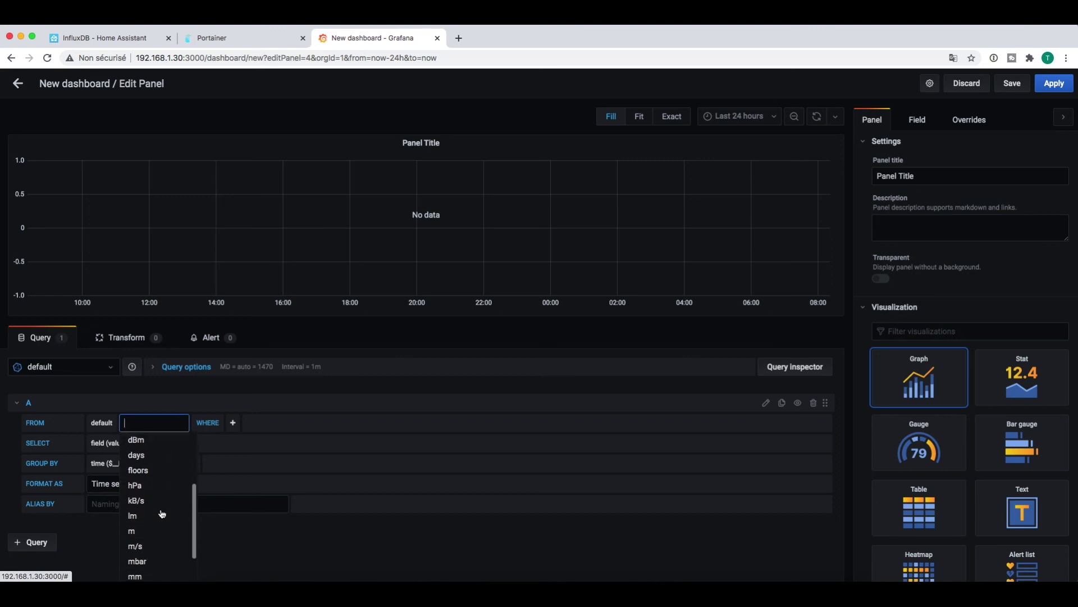
pyautogui.scroll(-2, 162, 513)
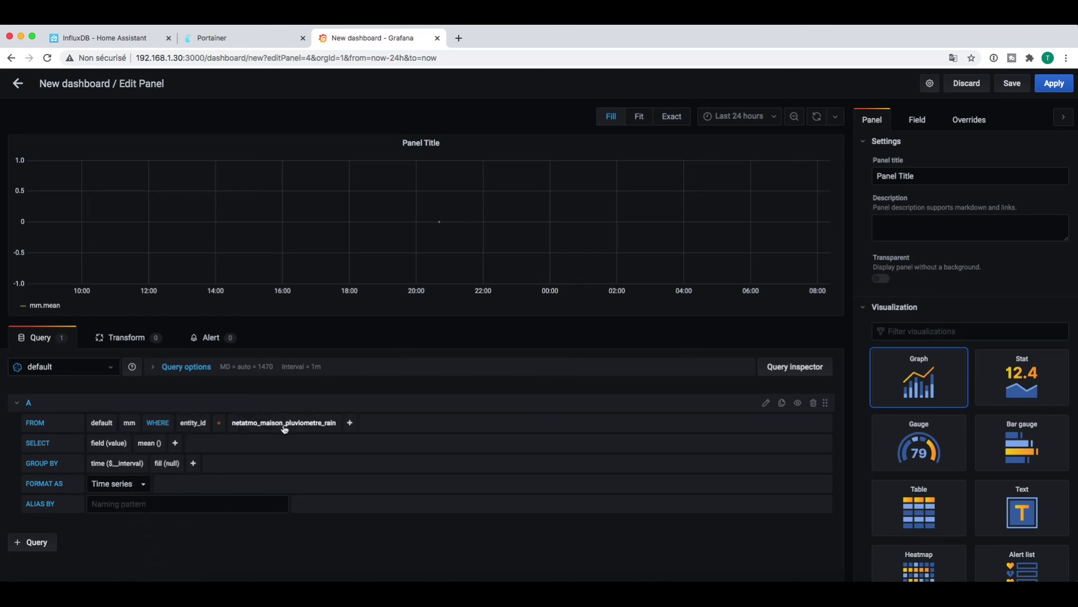
pyautogui.click(320, 424)
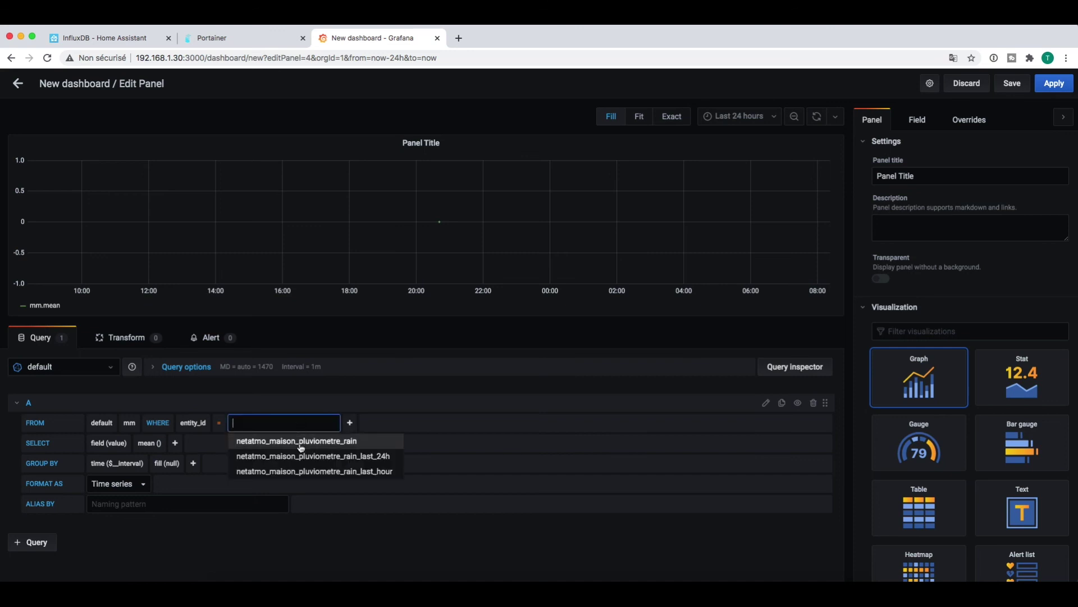
pyautogui.click(129, 422)
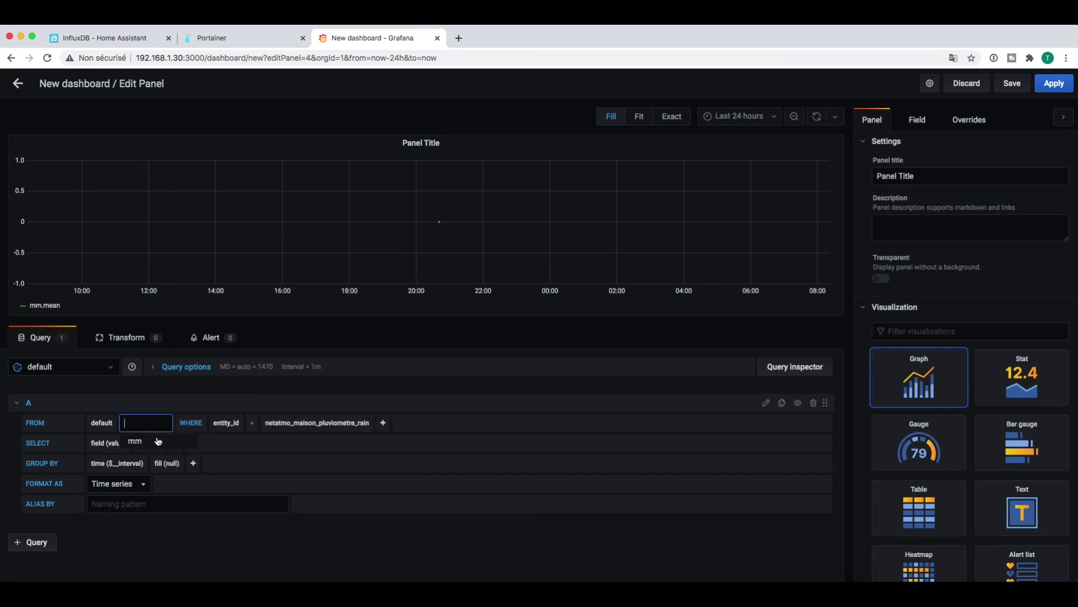
# - Use the Gauge visualization for the rain panel, previewing Heatmap as an alternative
pyautogui.click(933, 450)
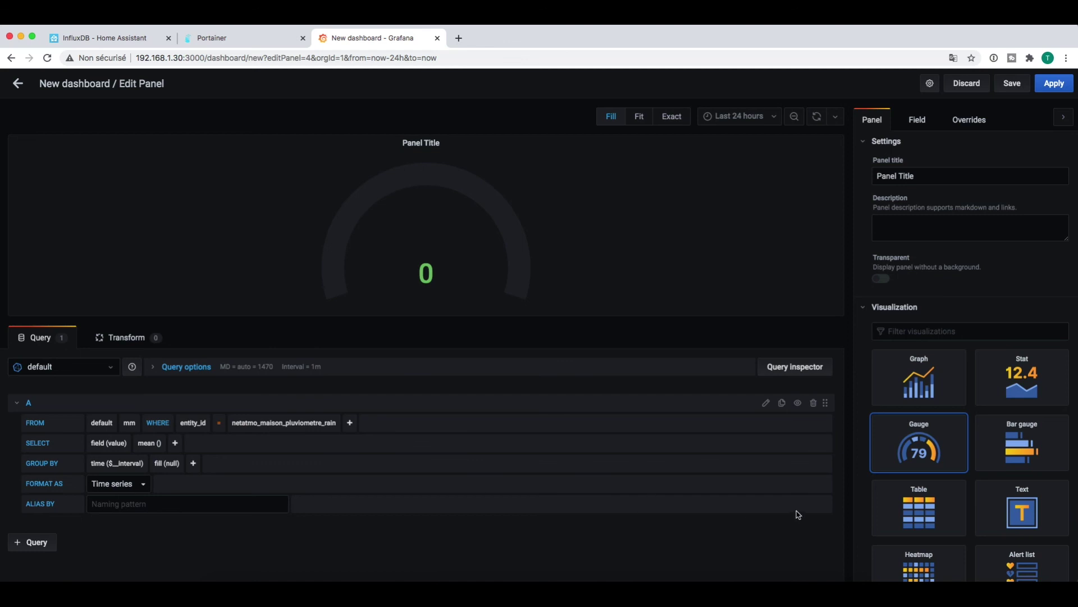
pyautogui.click(911, 558)
pyautogui.click(919, 457)
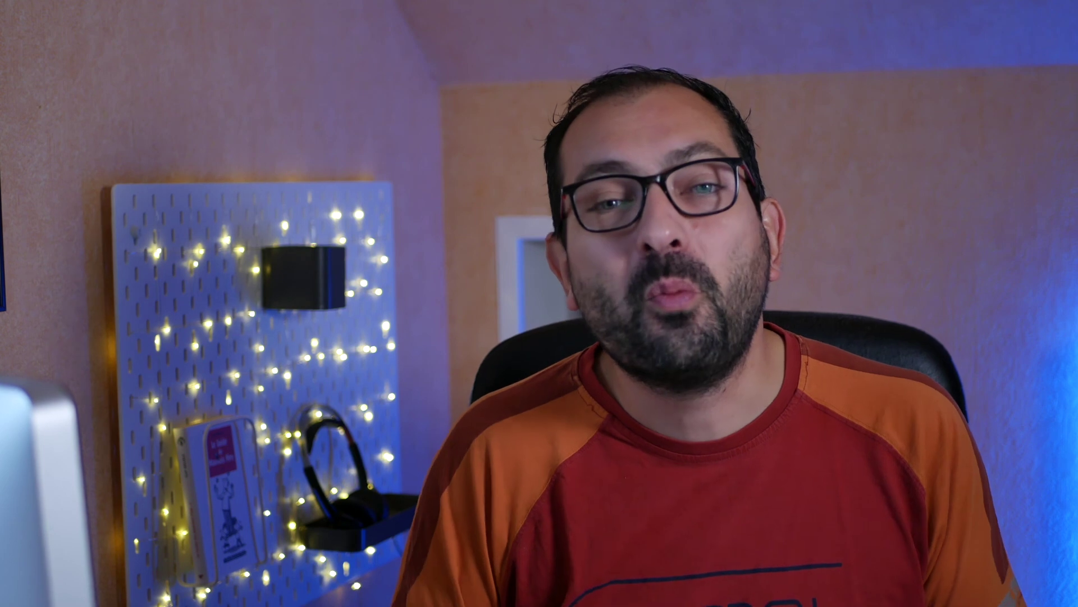